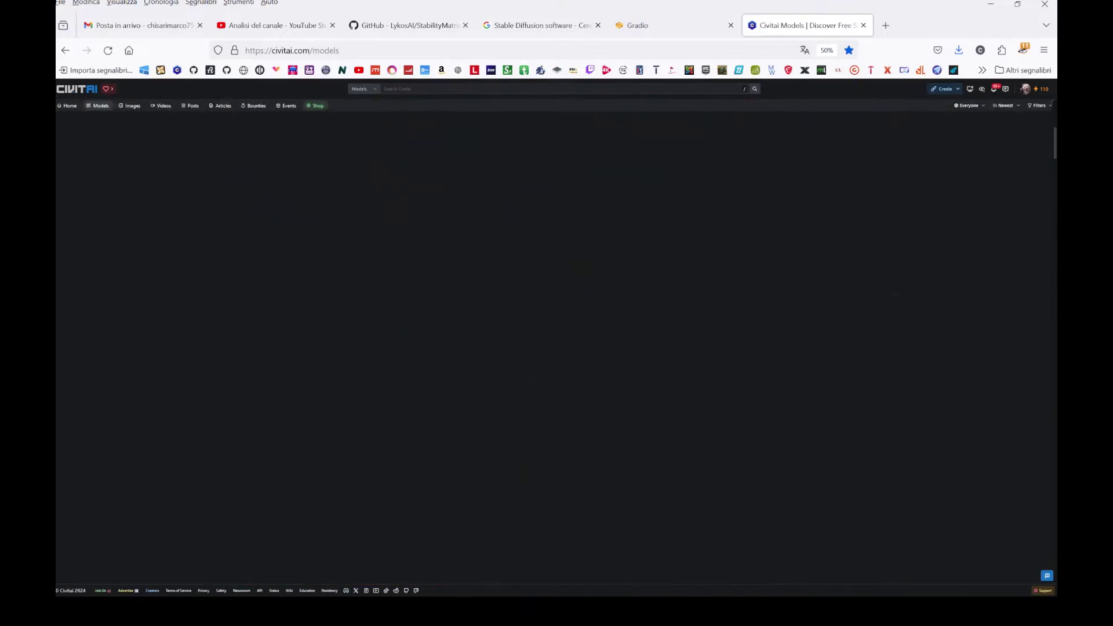
Step: Browse the character-tagged models on Civitai at the default page zoom
{"action": "key", "text": "ctrl+0"}
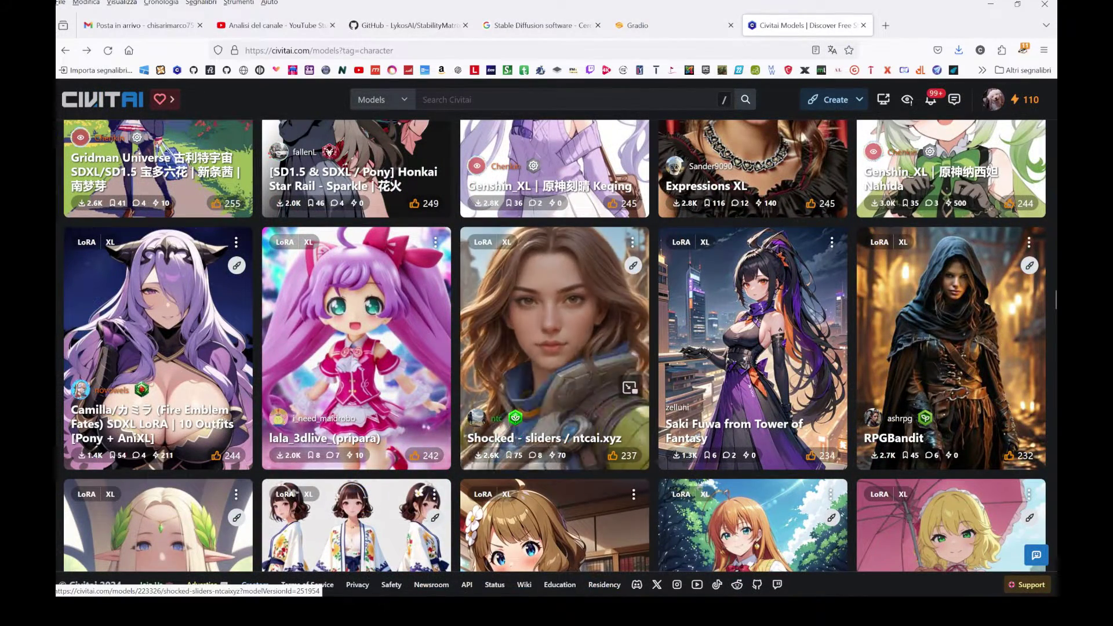
{"action": "left_click", "coordinate": [554, 348]}
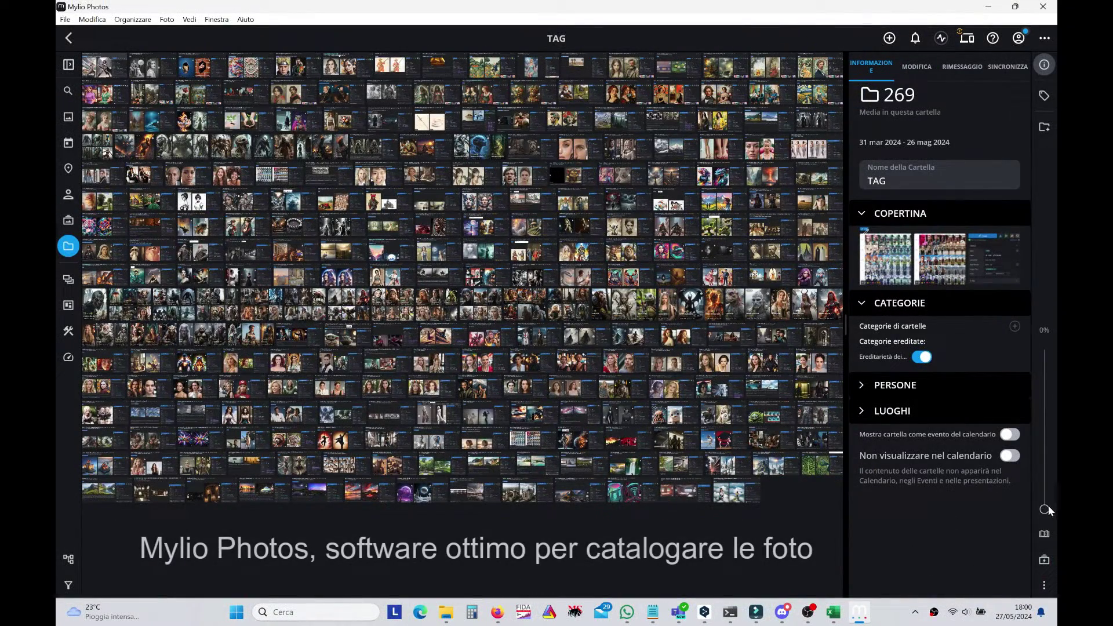
Step: Enlarge the thumbnails of the TAG folder in Mylio Photos and examine the keywords of the Emma Stone and Clara Peeters images
{"action": "left_click_drag", "start_coordinate": [1044, 509], "coordinate": [1038, 318]}
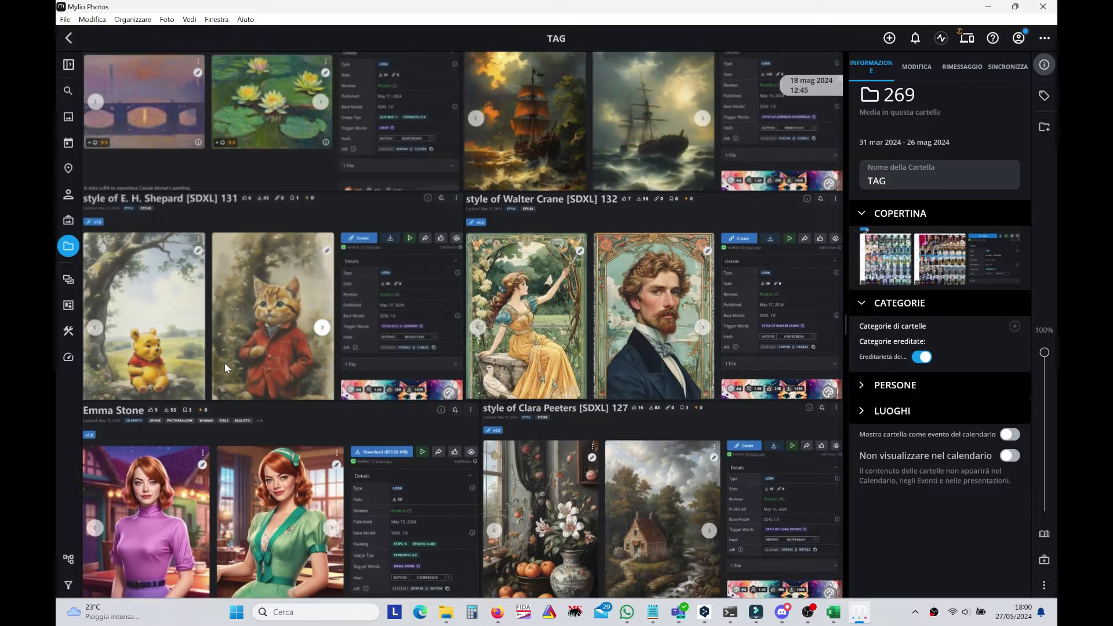
{"action": "scroll", "coordinate": [224, 363], "scroll_direction": "down", "scroll_amount": 4}
{"action": "left_click", "coordinate": [284, 343]}
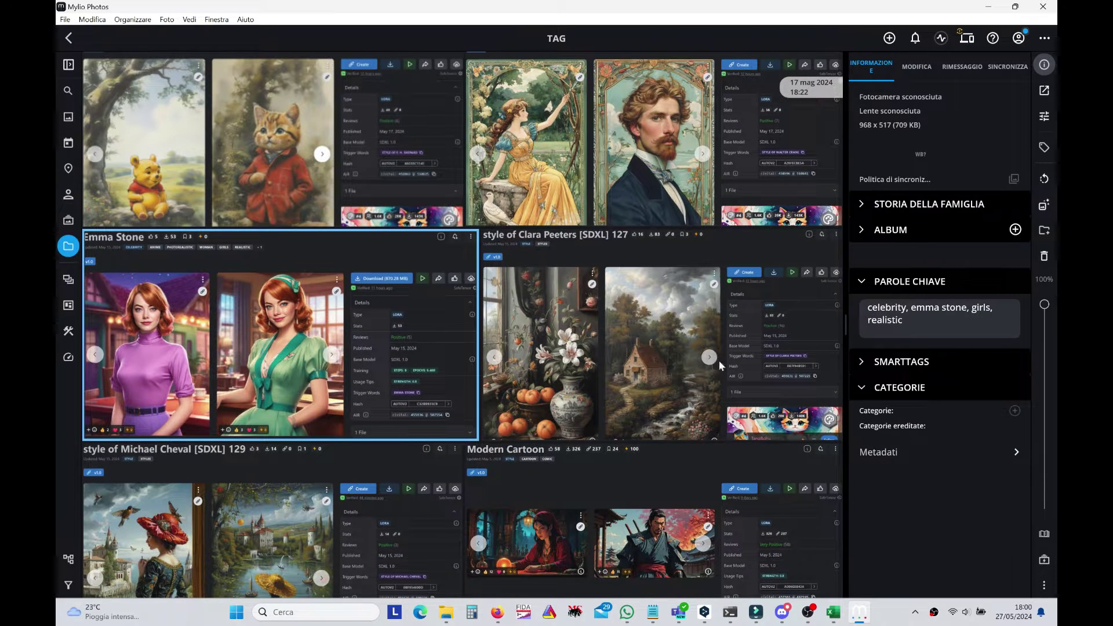
{"action": "left_click", "coordinate": [918, 326]}
{"action": "key", "text": "ctrl+a"}
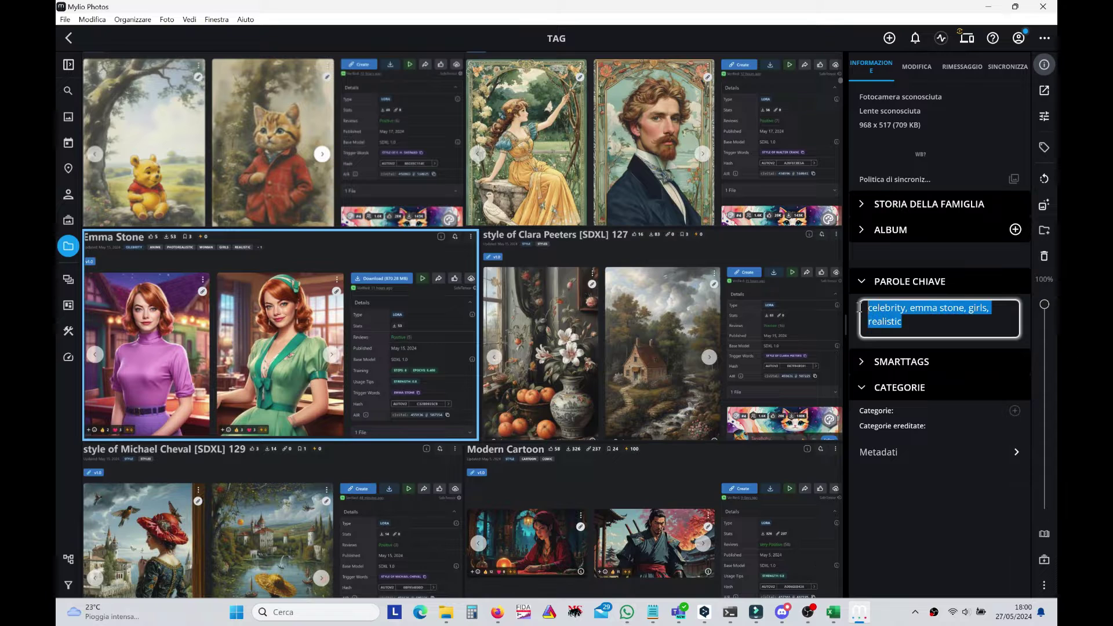
{"action": "left_click", "coordinate": [581, 355]}
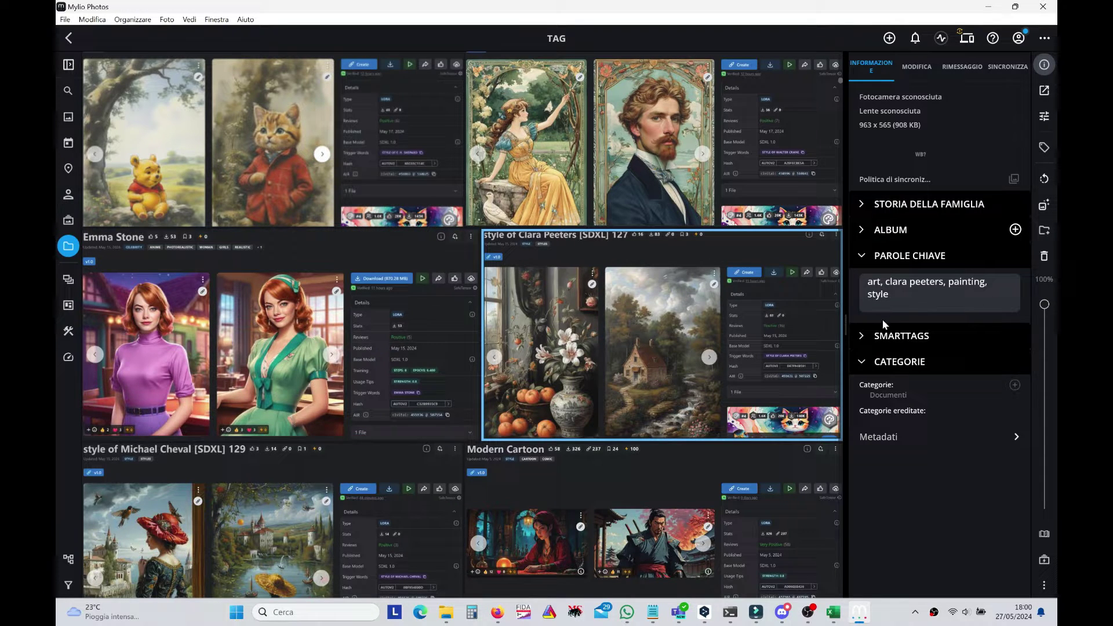
Step: Open the Walter Crane style image in single view and go through the neighbouring LoRA images, examining the keywords of each
{"action": "left_click", "coordinate": [600, 135]}
{"action": "double_click", "coordinate": [694, 162]}
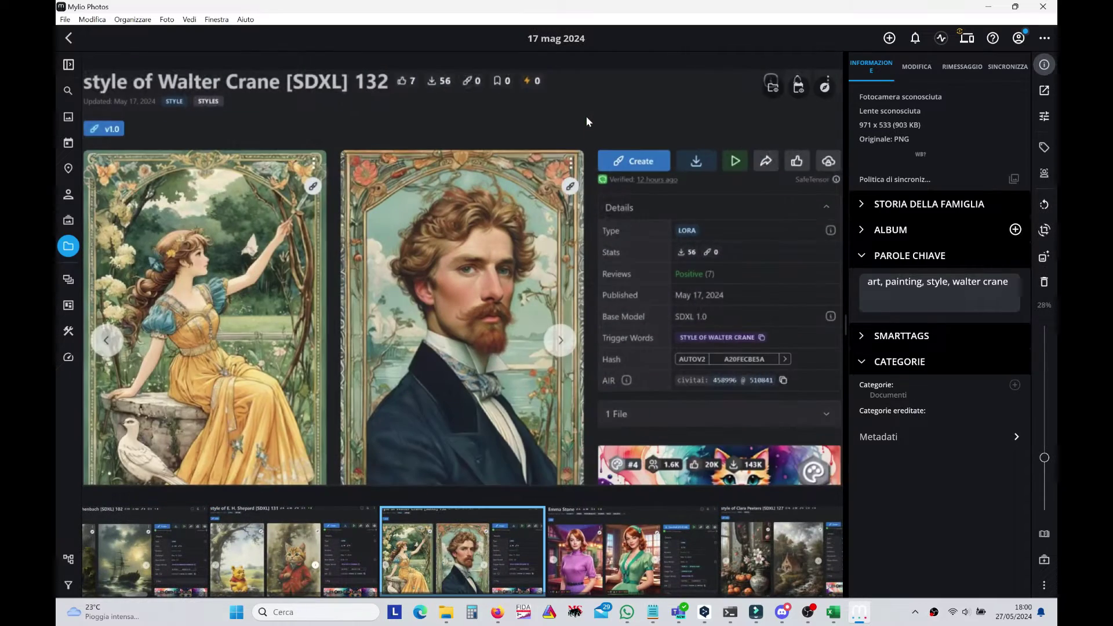
{"action": "scroll", "coordinate": [570, 558], "scroll_direction": "down", "scroll_amount": 2}
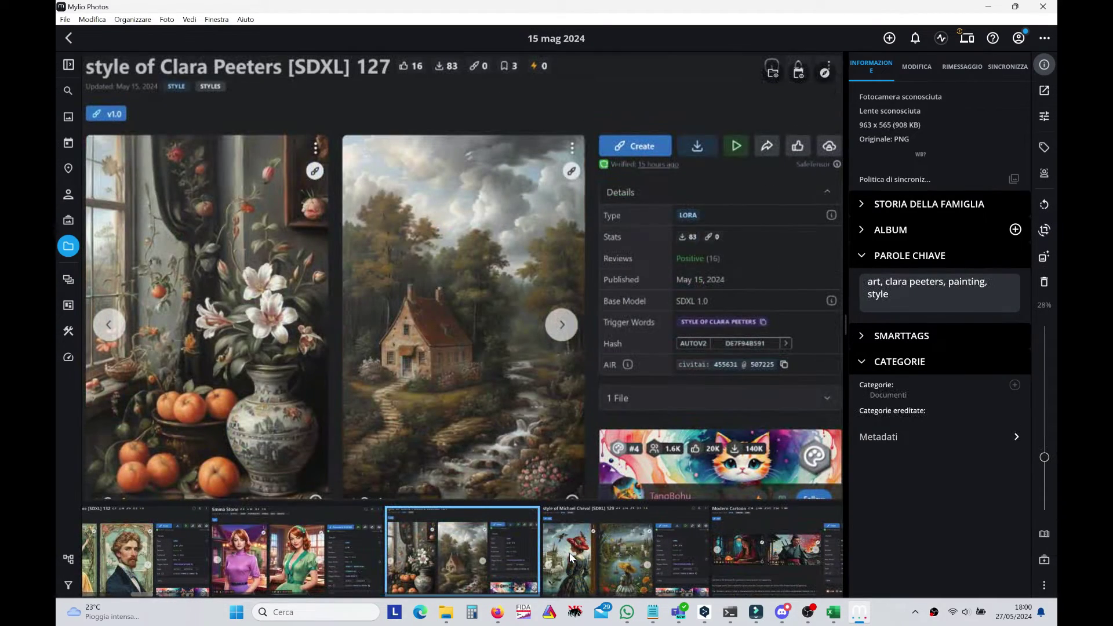
{"action": "left_click", "coordinate": [288, 551]}
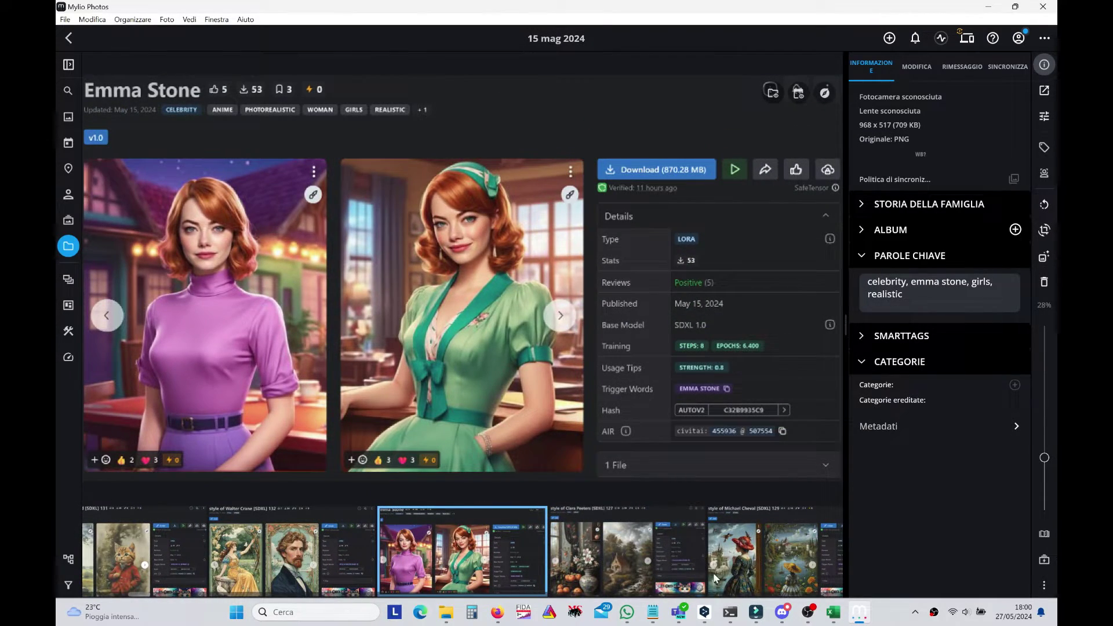
{"action": "left_click", "coordinate": [753, 576]}
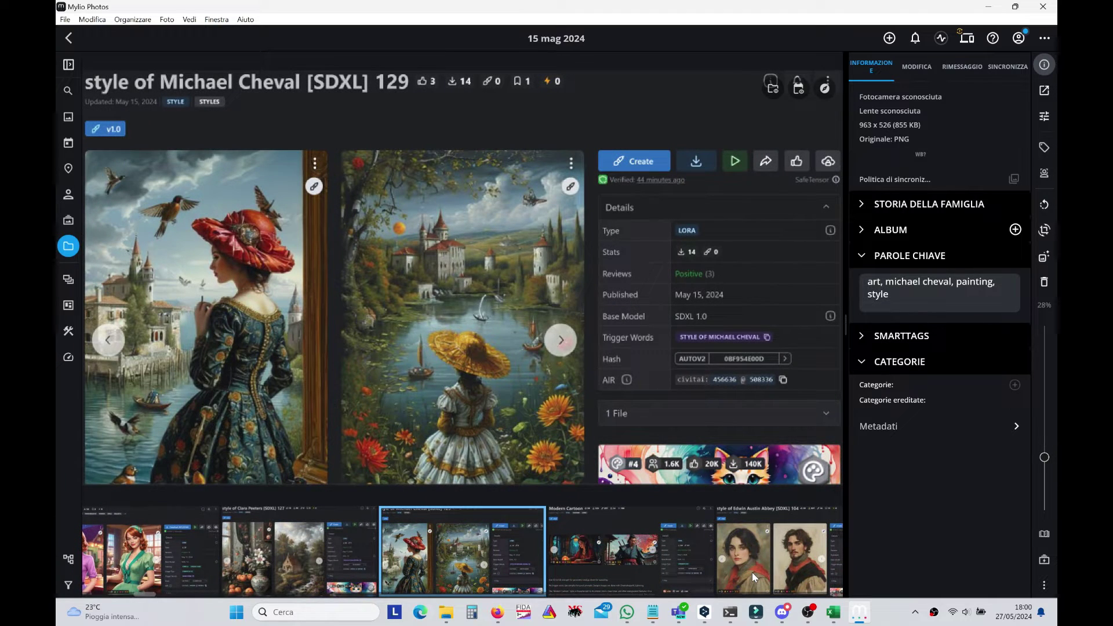
{"action": "left_click", "coordinate": [753, 572]}
{"action": "left_click", "coordinate": [752, 572]}
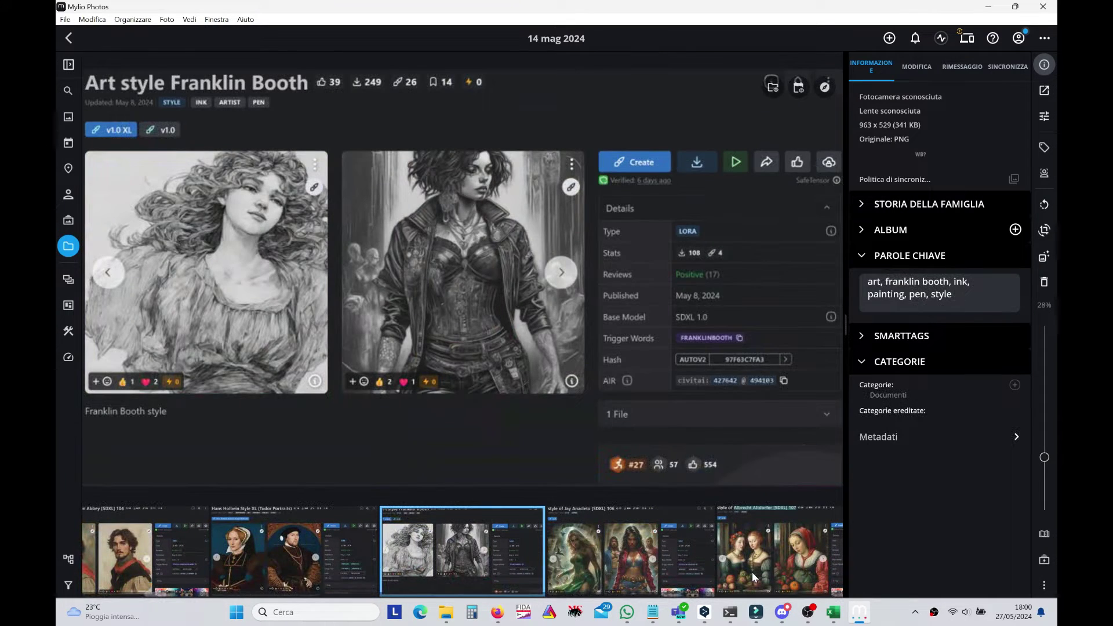
{"action": "left_click", "coordinate": [753, 572]}
{"action": "left_click", "coordinate": [753, 572]}
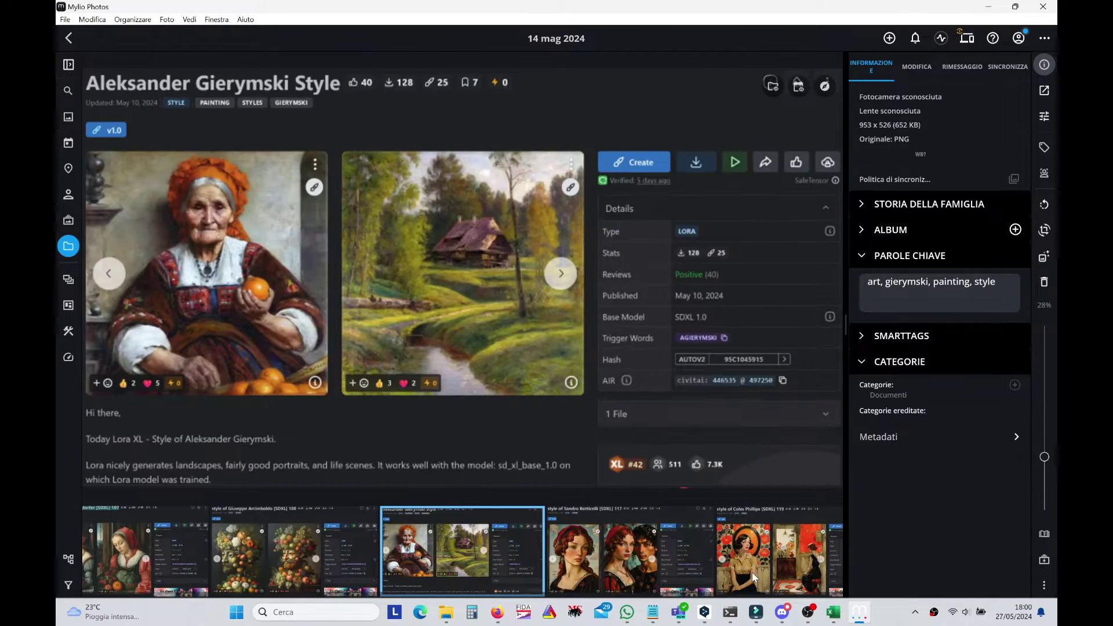
{"action": "left_click", "coordinate": [753, 573]}
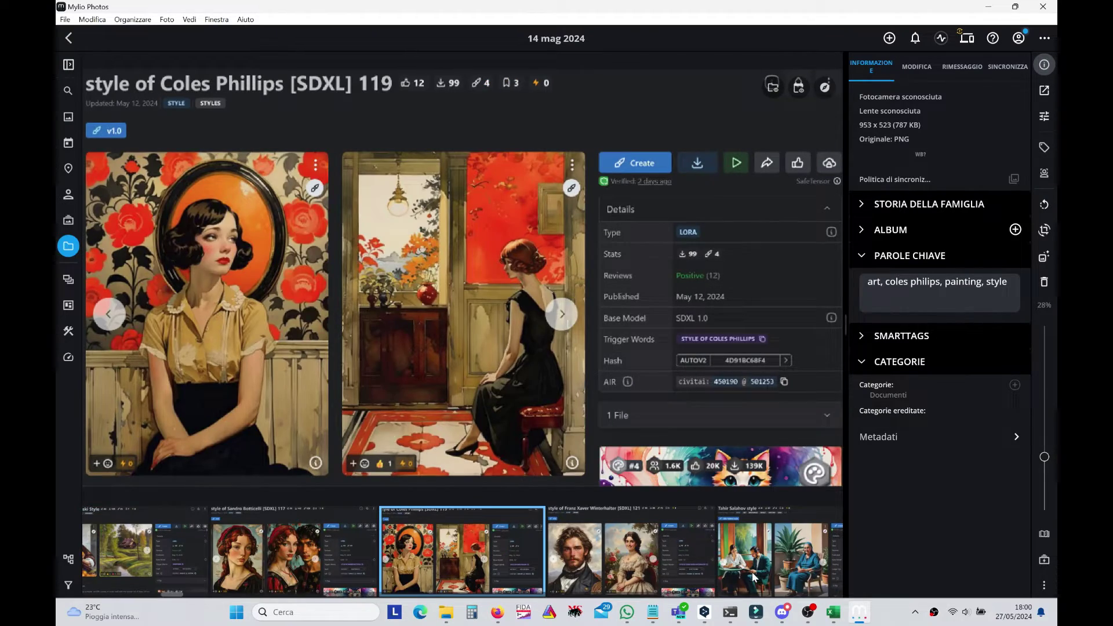
{"action": "left_click", "coordinate": [752, 572]}
{"action": "left_click", "coordinate": [753, 572]}
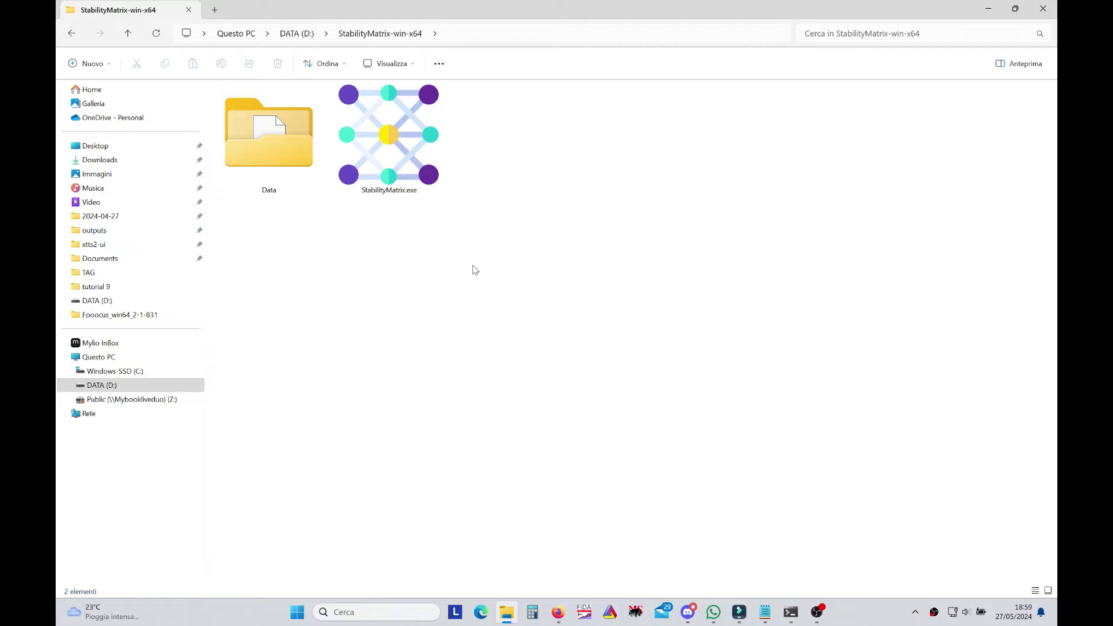
Step: Launch StabilityMatrix.exe from the StabilityMatrix-win-x64 folder on drive D and examine the inference packages available to add
{"action": "left_click", "coordinate": [408, 152]}
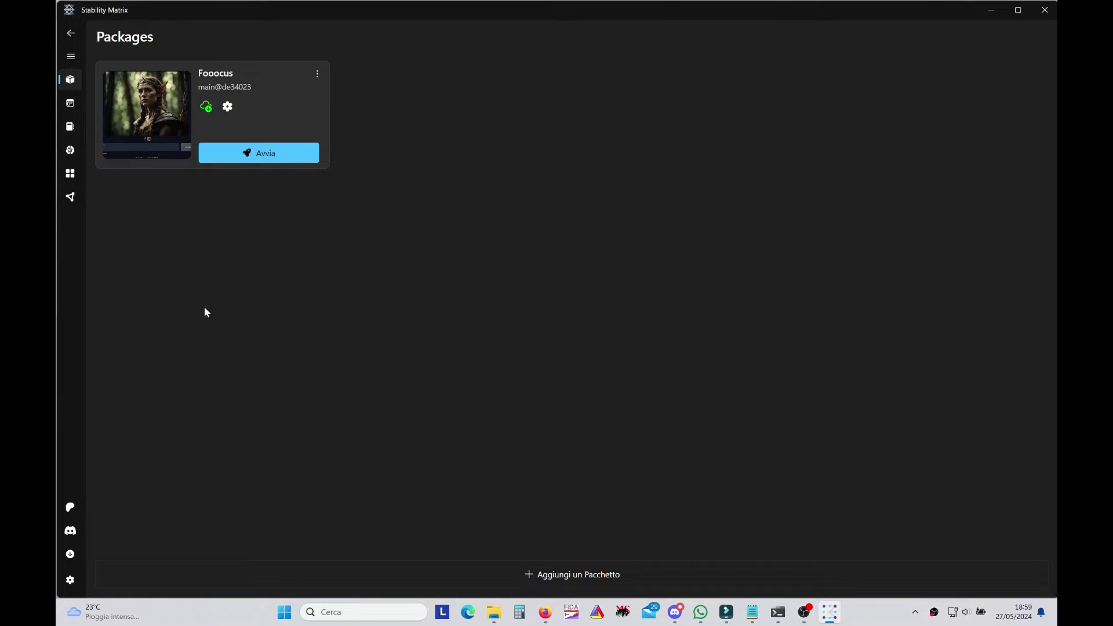
{"action": "left_click", "coordinate": [606, 575]}
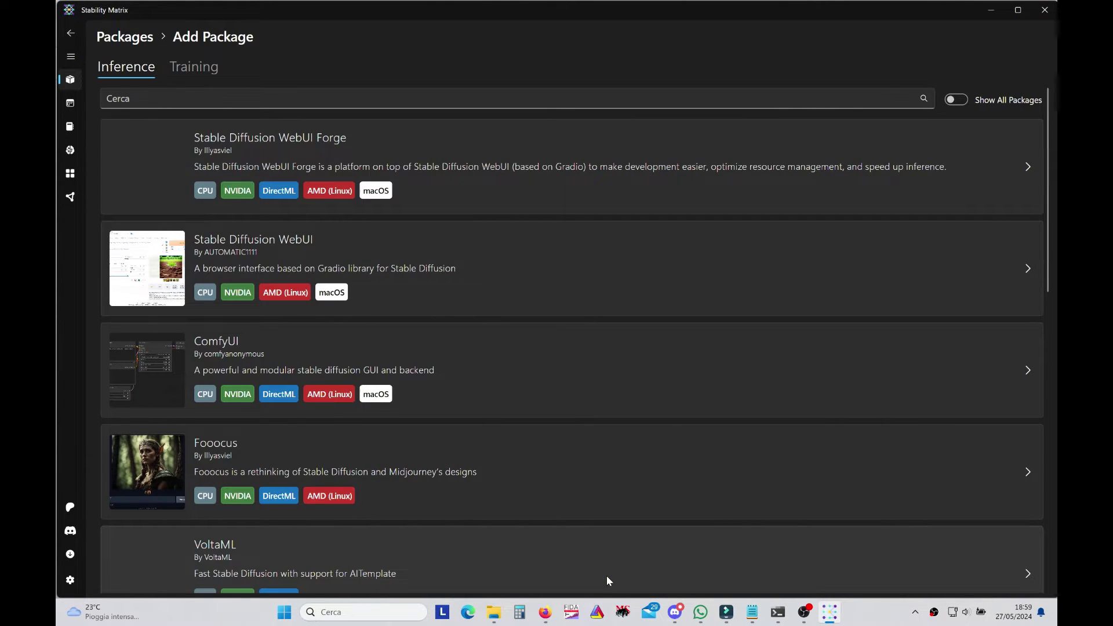
{"action": "scroll", "coordinate": [503, 358], "scroll_direction": "down", "scroll_amount": 1}
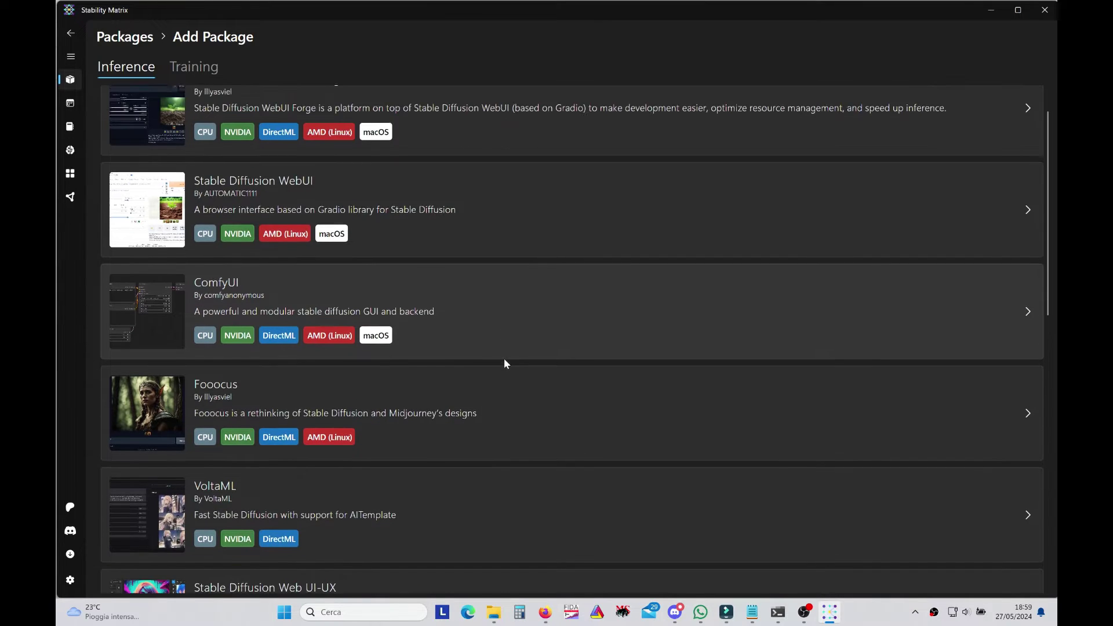
{"action": "scroll", "coordinate": [503, 359], "scroll_direction": "down", "scroll_amount": 2}
{"action": "scroll", "coordinate": [503, 359], "scroll_direction": "down", "scroll_amount": 3}
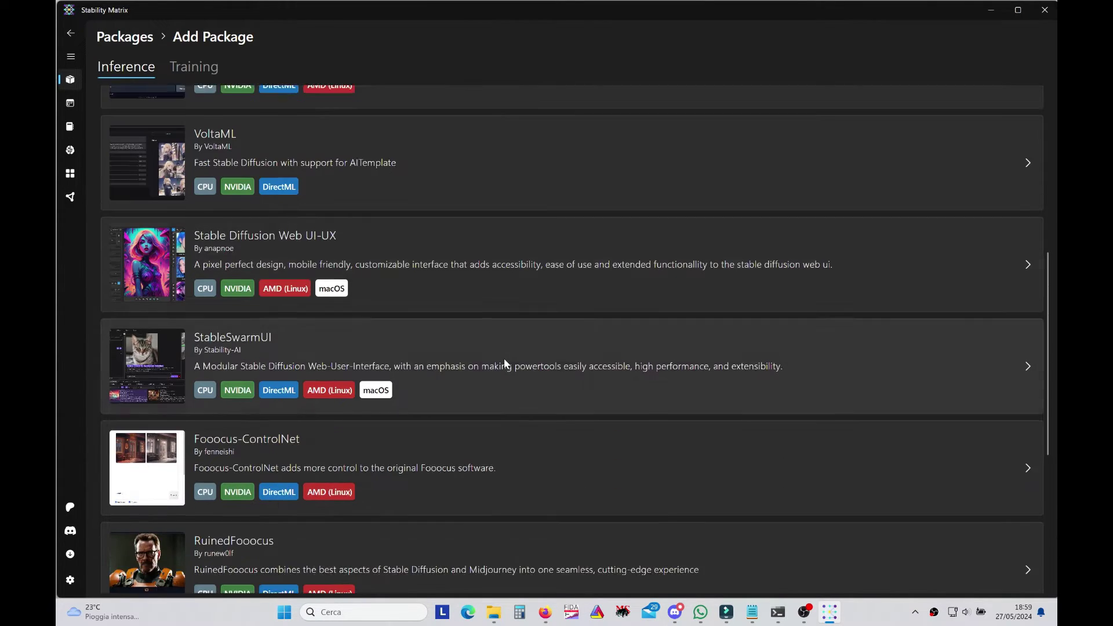
{"action": "scroll", "coordinate": [504, 363], "scroll_direction": "down", "scroll_amount": 5}
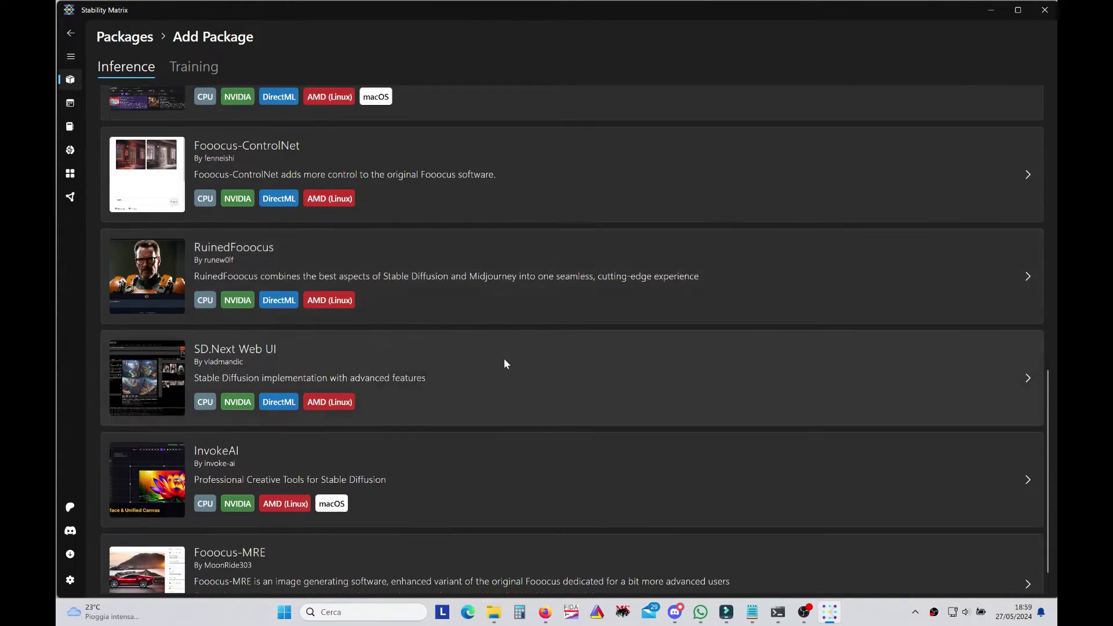
{"action": "scroll", "coordinate": [504, 363], "scroll_direction": "down", "scroll_amount": 1}
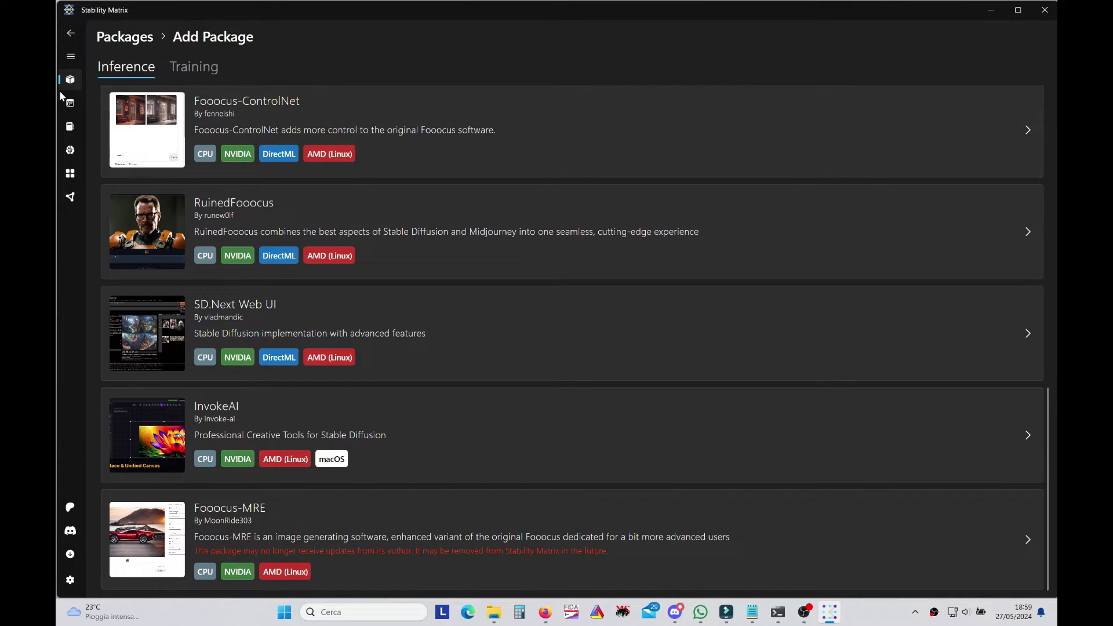
Step: Look through the locally stored models, from the LoRAs down through the StableDiffusion checkpoints
{"action": "left_click", "coordinate": [70, 127]}
{"action": "scroll", "coordinate": [217, 292], "scroll_direction": "down", "scroll_amount": 7}
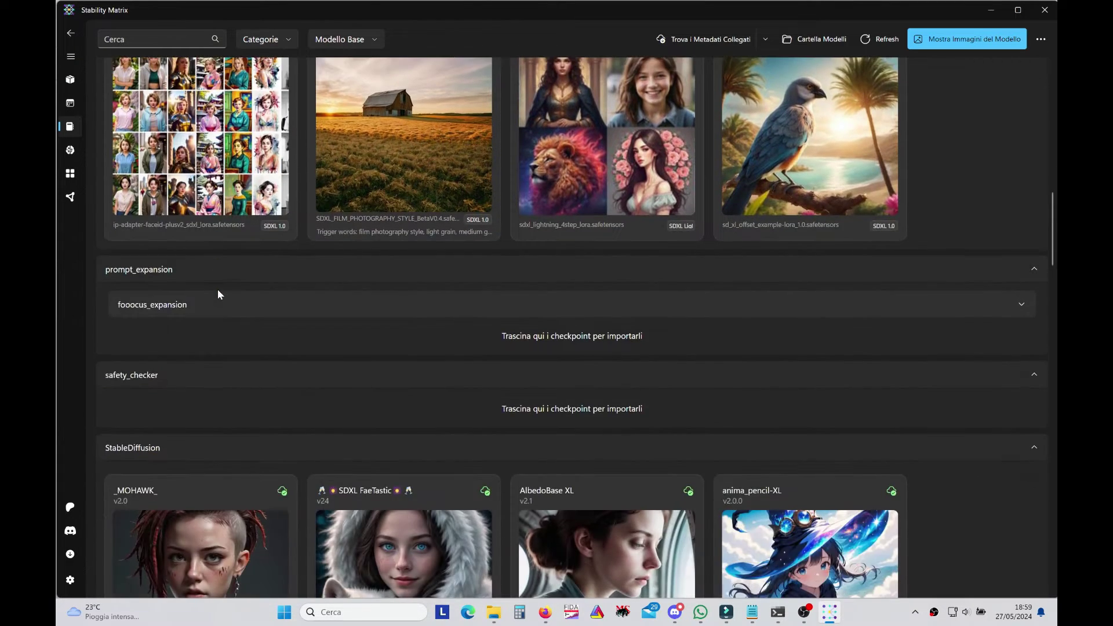
{"action": "scroll", "coordinate": [217, 294], "scroll_direction": "down", "scroll_amount": 10}
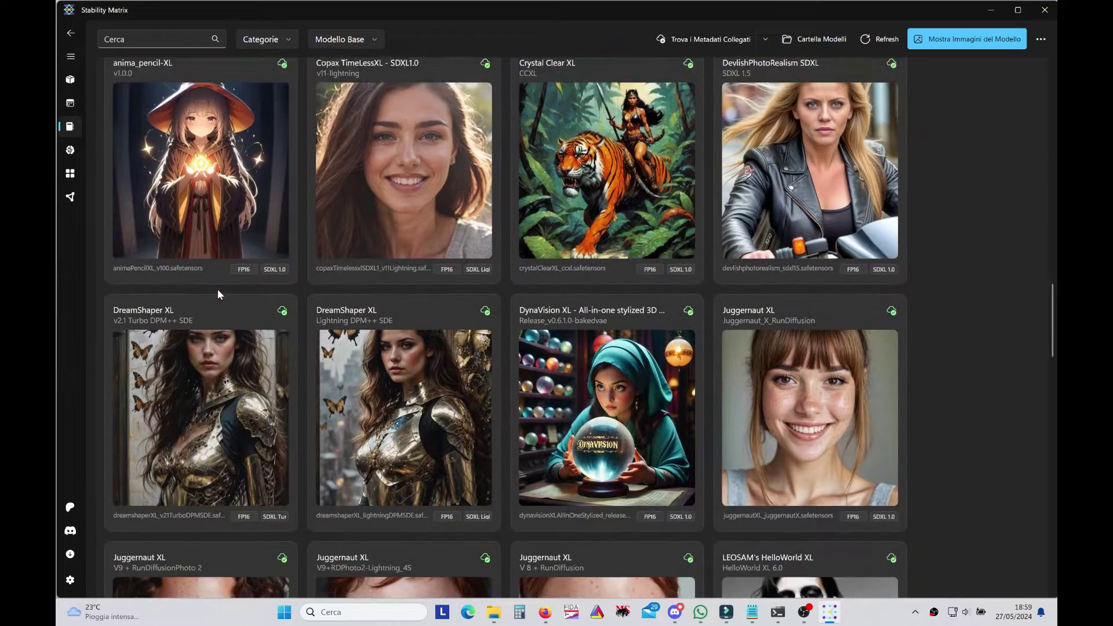
{"action": "scroll", "coordinate": [218, 294], "scroll_direction": "down", "scroll_amount": 9}
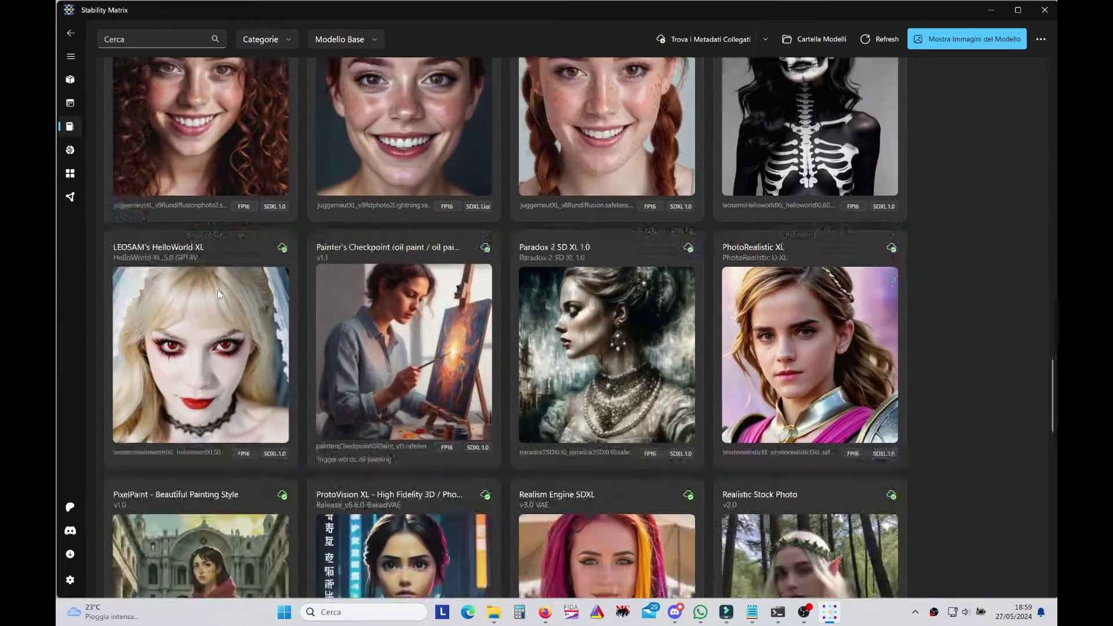
{"action": "scroll", "coordinate": [218, 290], "scroll_direction": "down", "scroll_amount": 7}
{"action": "scroll", "coordinate": [217, 290], "scroll_direction": "down", "scroll_amount": 4}
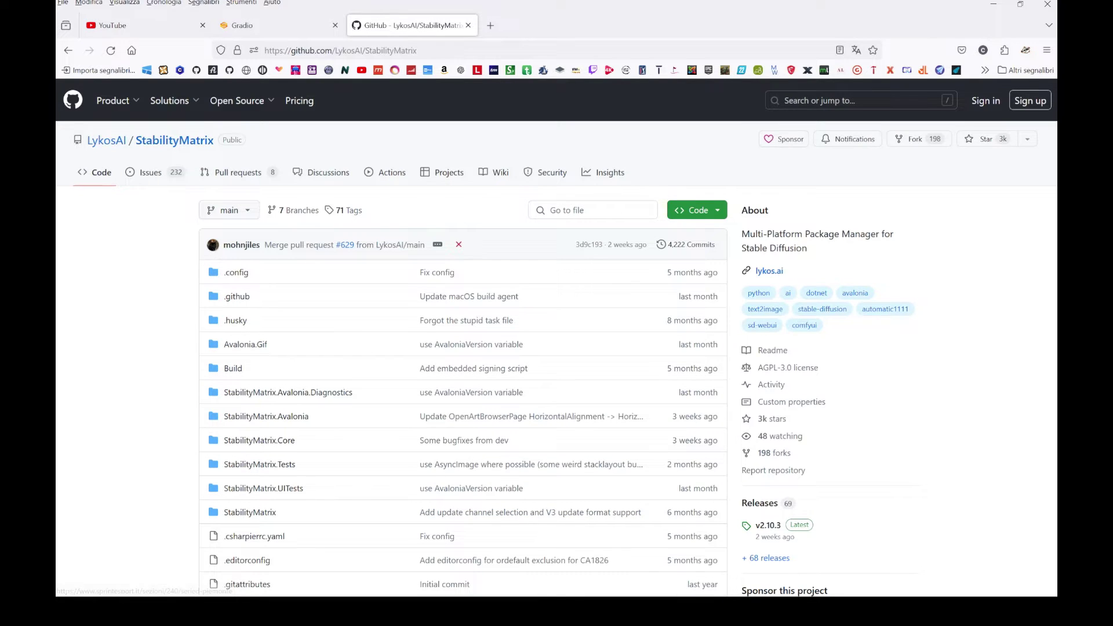
Step: Switch to the LykosAI/StabilityMatrix GitHub page and examine the README's supported packages, launcher options and shared model directory sections
{"action": "key", "text": "ctrl+l"}
{"action": "left_click", "coordinate": [255, 200]}
{"action": "scroll", "coordinate": [255, 200], "scroll_direction": "down", "scroll_amount": 7}
{"action": "scroll", "coordinate": [287, 350], "scroll_direction": "down", "scroll_amount": 12}
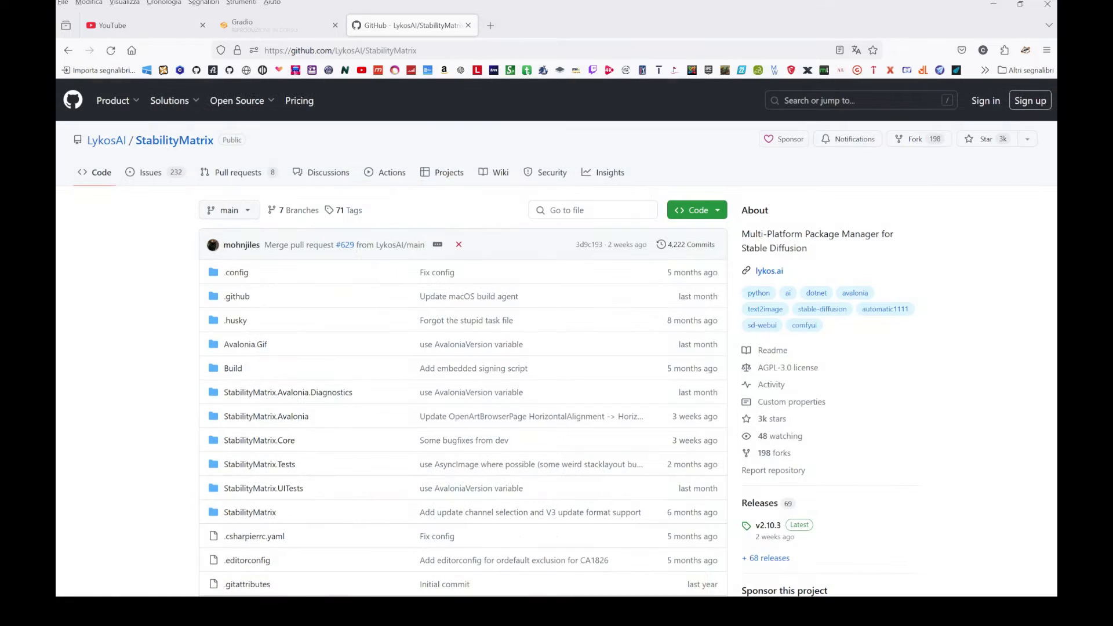
{"action": "scroll", "coordinate": [557, 336], "scroll_direction": "down", "scroll_amount": 10}
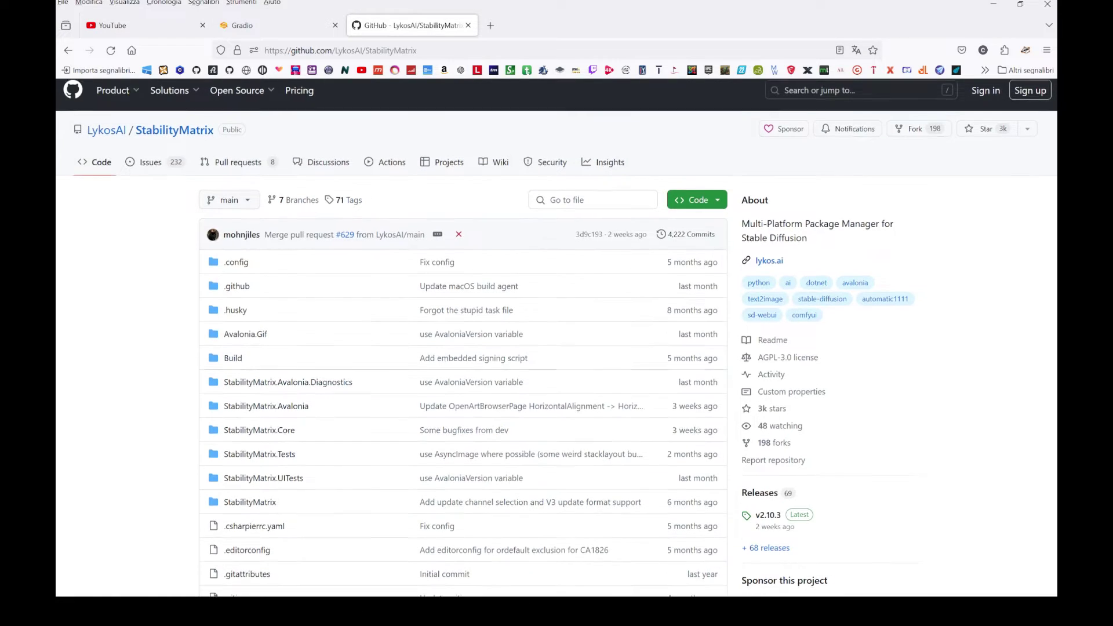
{"action": "scroll", "coordinate": [461, 336], "scroll_direction": "down", "scroll_amount": 15}
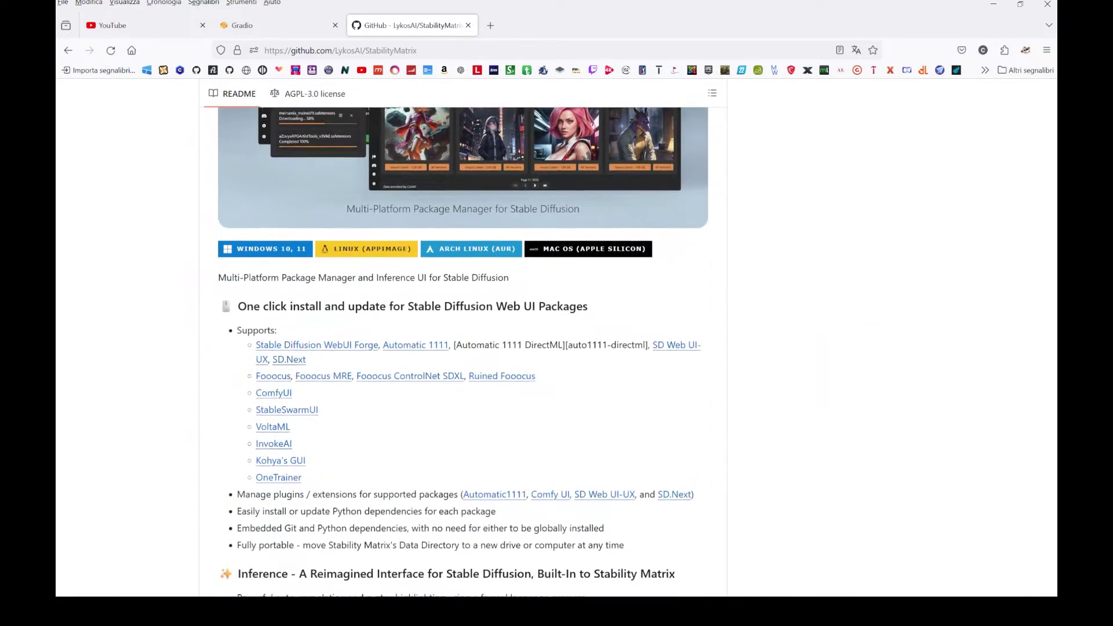
{"action": "scroll", "coordinate": [460, 336], "scroll_direction": "down", "scroll_amount": 17}
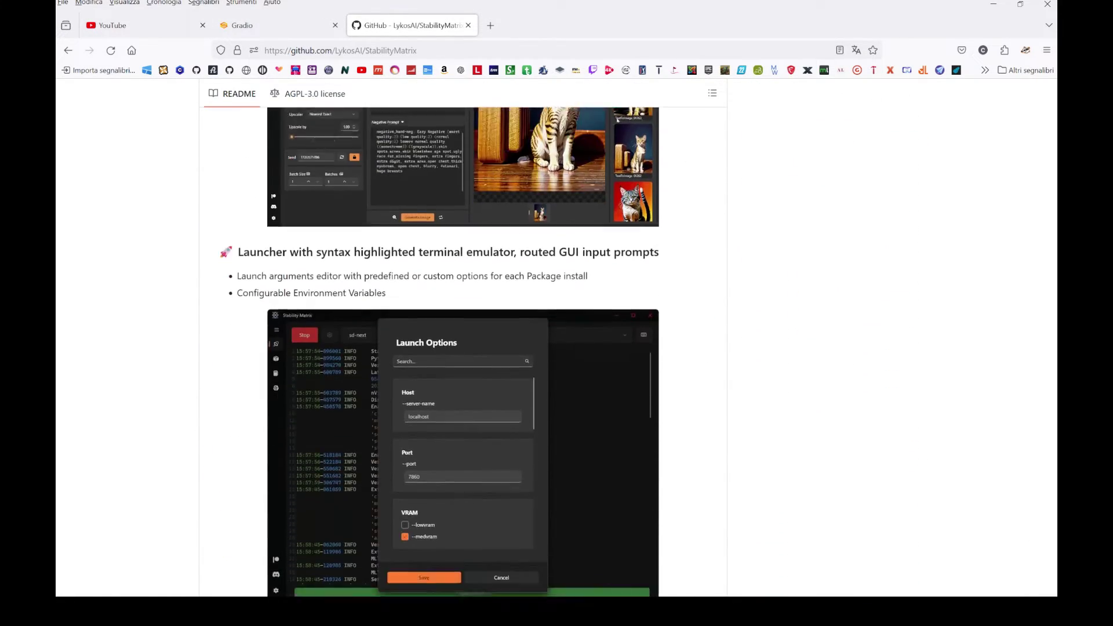
{"action": "scroll", "coordinate": [461, 348], "scroll_direction": "down", "scroll_amount": 15}
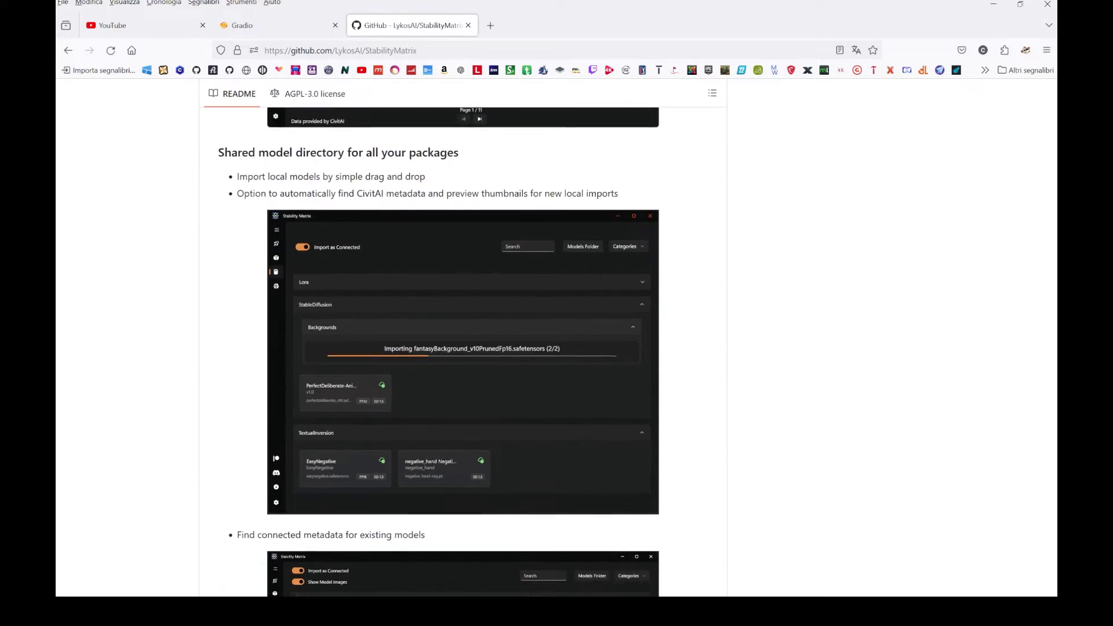
{"action": "scroll", "coordinate": [461, 348], "scroll_direction": "down", "scroll_amount": 8}
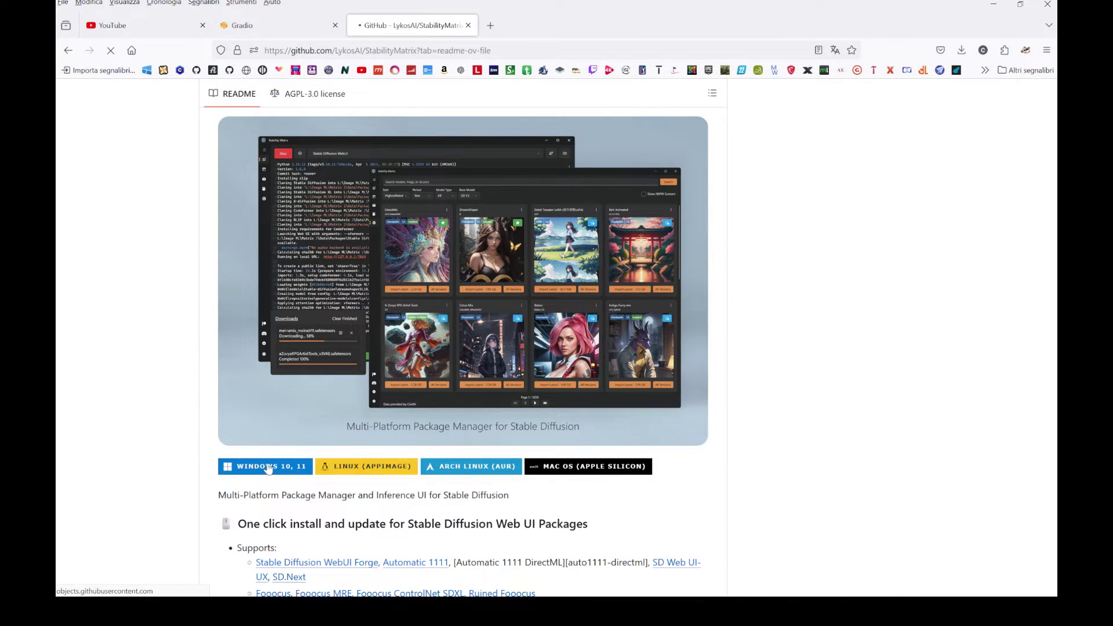
Step: Download the Windows 10, 11 release of Stability Matrix and extract StabilityMatrix-win-x64.zip in the tutorial 9 folder
{"action": "left_click", "coordinate": [267, 467]}
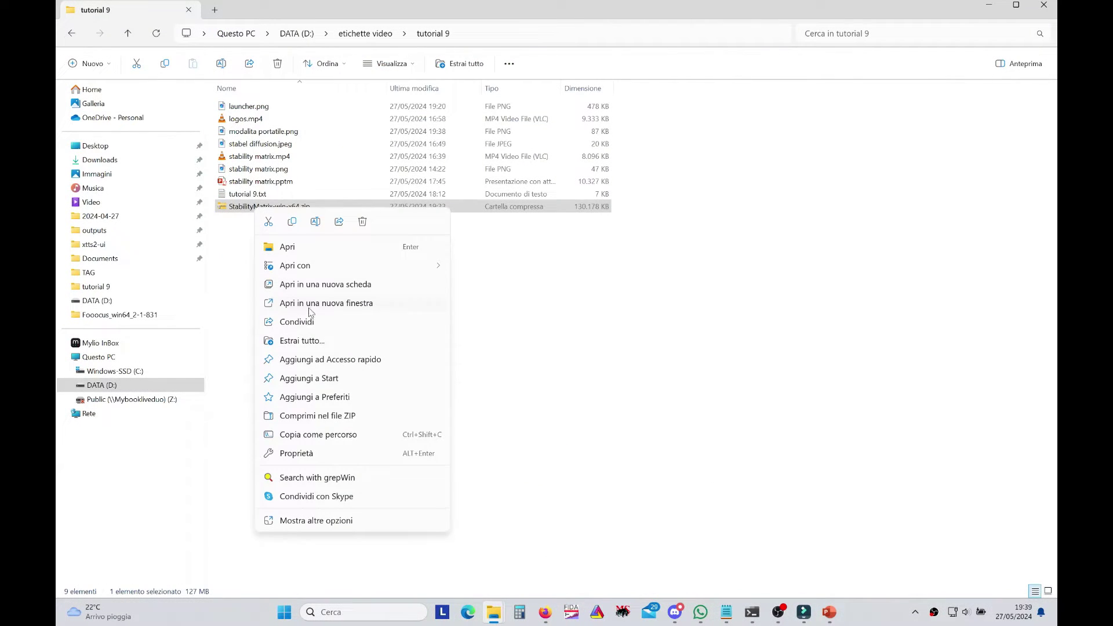
{"action": "left_click", "coordinate": [301, 342]}
{"action": "left_click", "coordinate": [648, 426]}
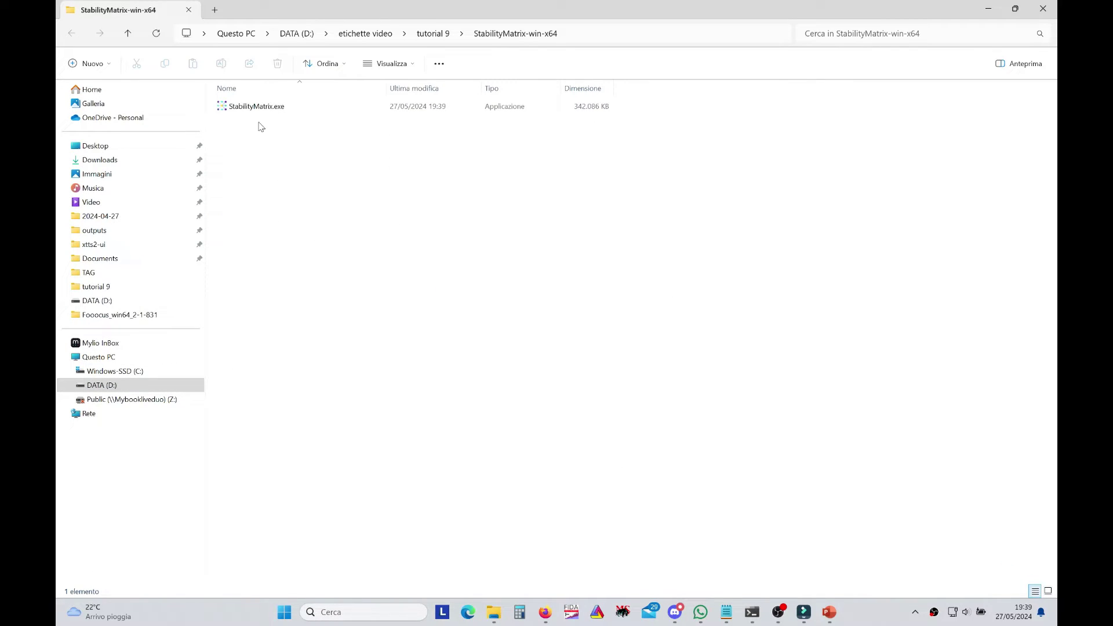
Step: Run the extracted StabilityMatrix.exe, allowing it past Windows SmartScreen, and enable Portable Mode for its data directory
{"action": "double_click", "coordinate": [258, 108]}
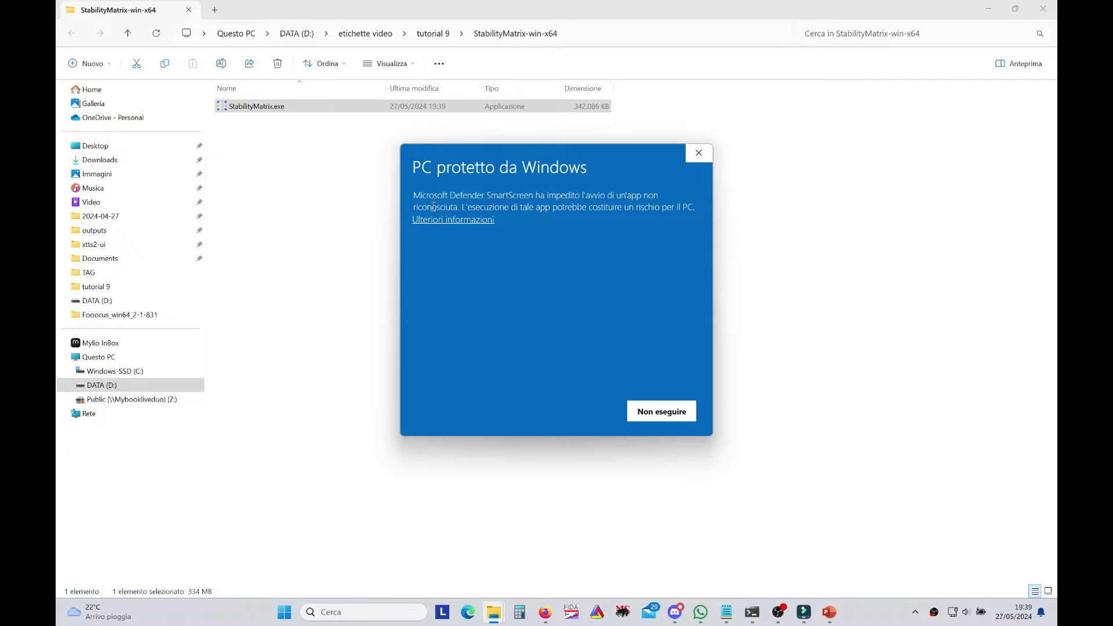
{"action": "left_click", "coordinate": [444, 224]}
{"action": "left_click", "coordinate": [560, 413]}
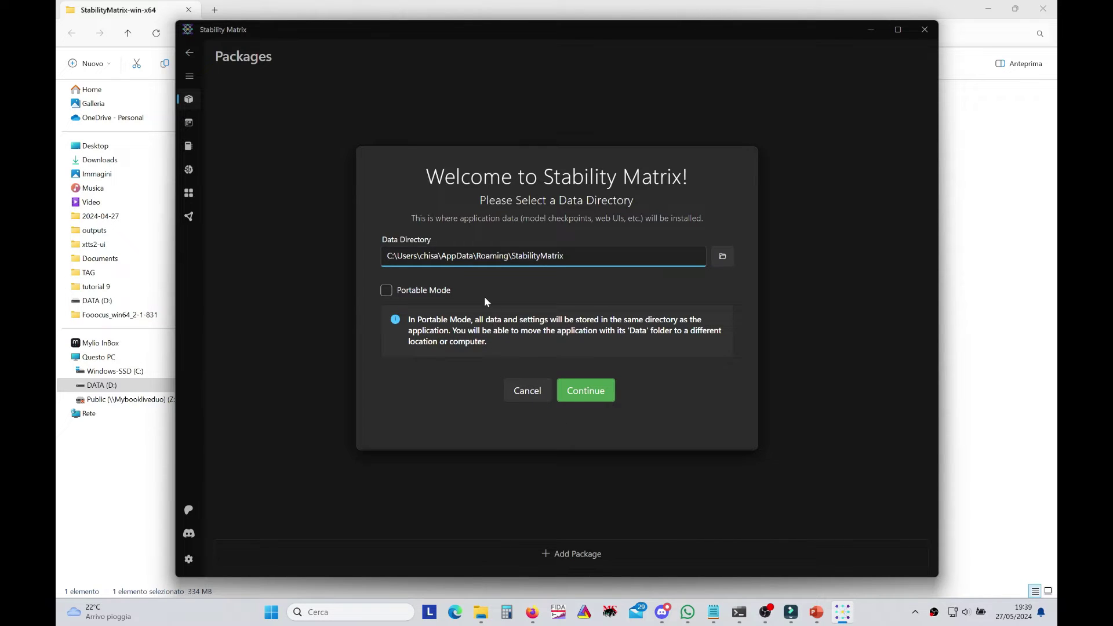
{"action": "left_click", "coordinate": [387, 290]}
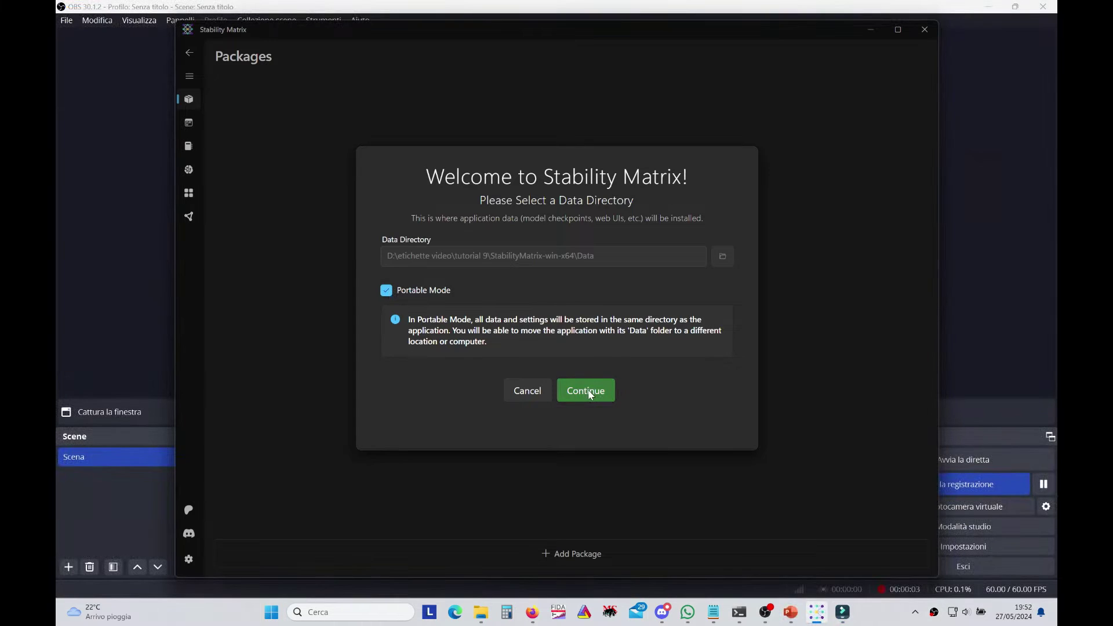
Step: Accept the portable data directory and install Fooocus as the first package, skipping the recommended models and showing the installation details
{"action": "left_click", "coordinate": [587, 390]}
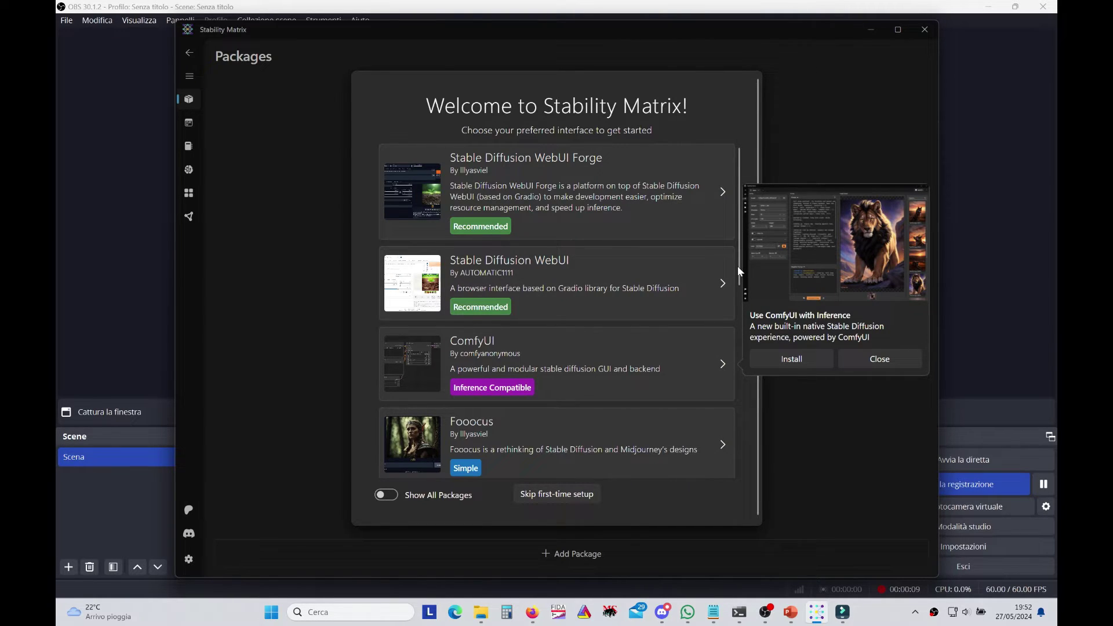
{"action": "left_click", "coordinate": [895, 357]}
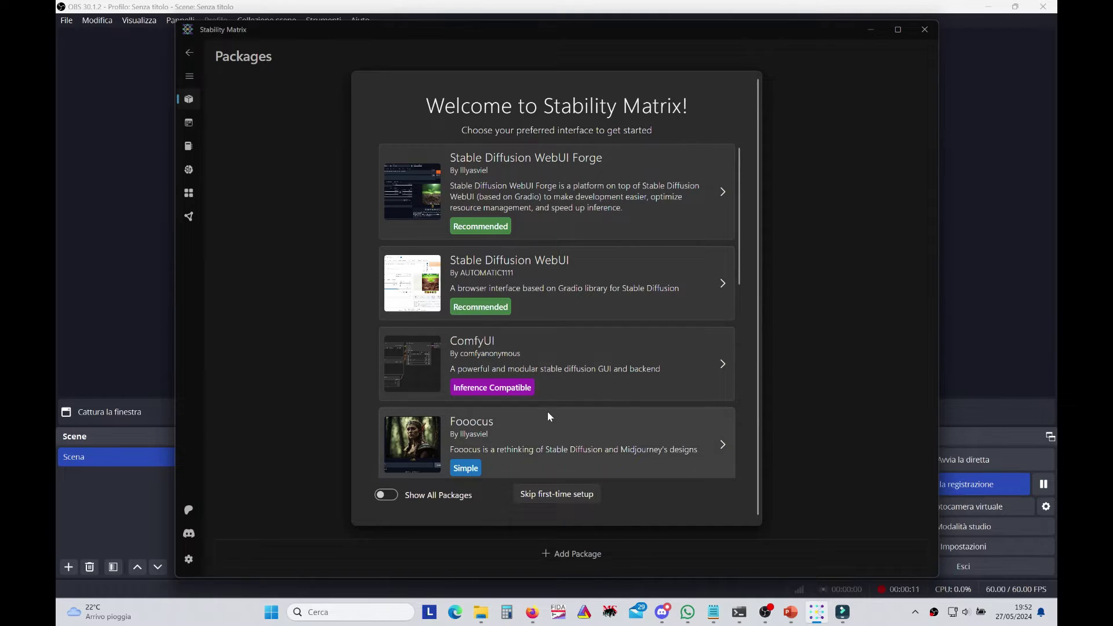
{"action": "left_click", "coordinate": [524, 433]}
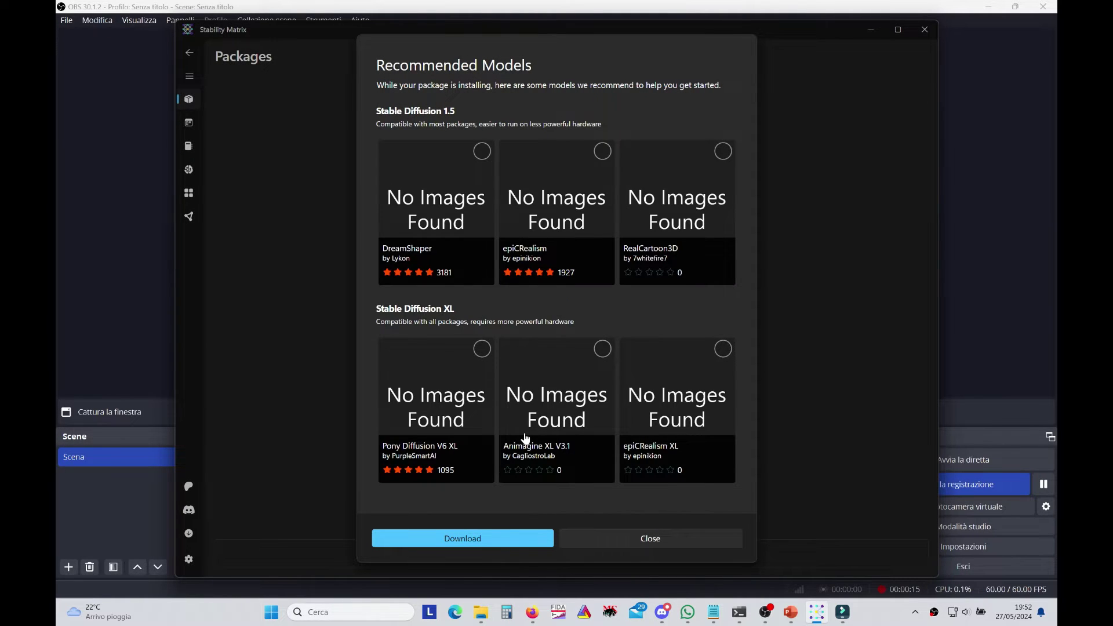
{"action": "left_click", "coordinate": [614, 538]}
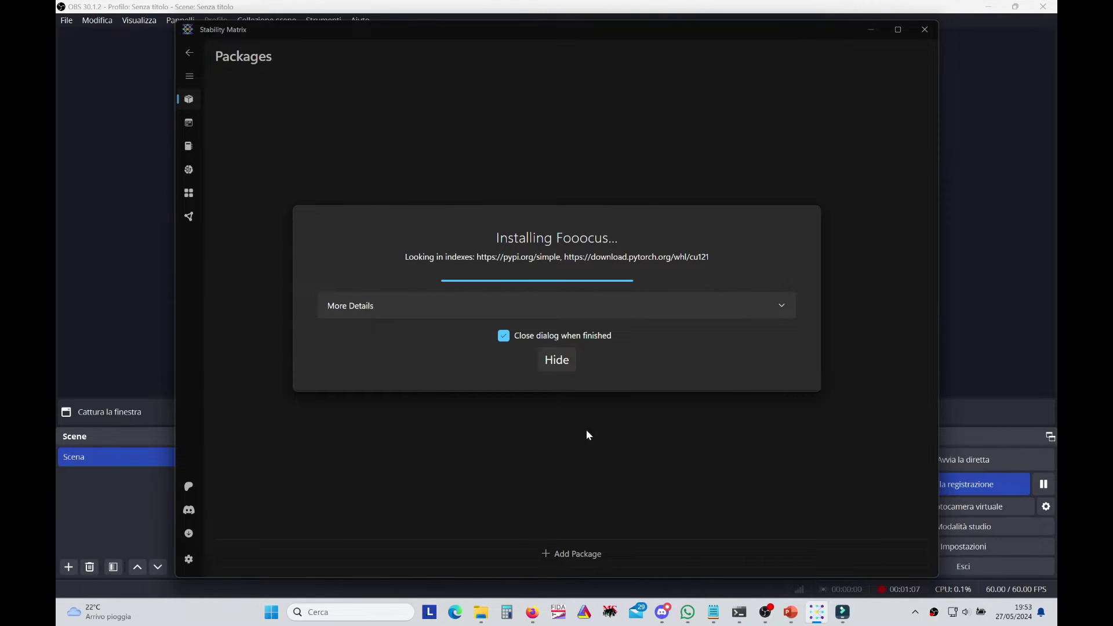
{"action": "left_click", "coordinate": [775, 306]}
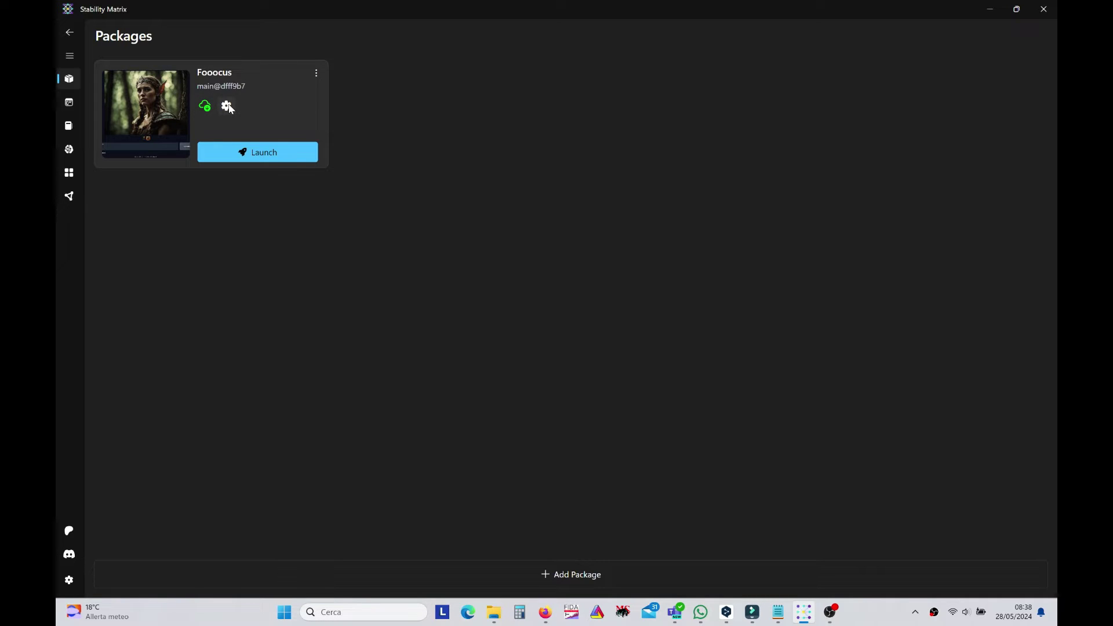
Step: Open Fooocus's launch options and review the anime and realistic presets
{"action": "left_click", "coordinate": [227, 106]}
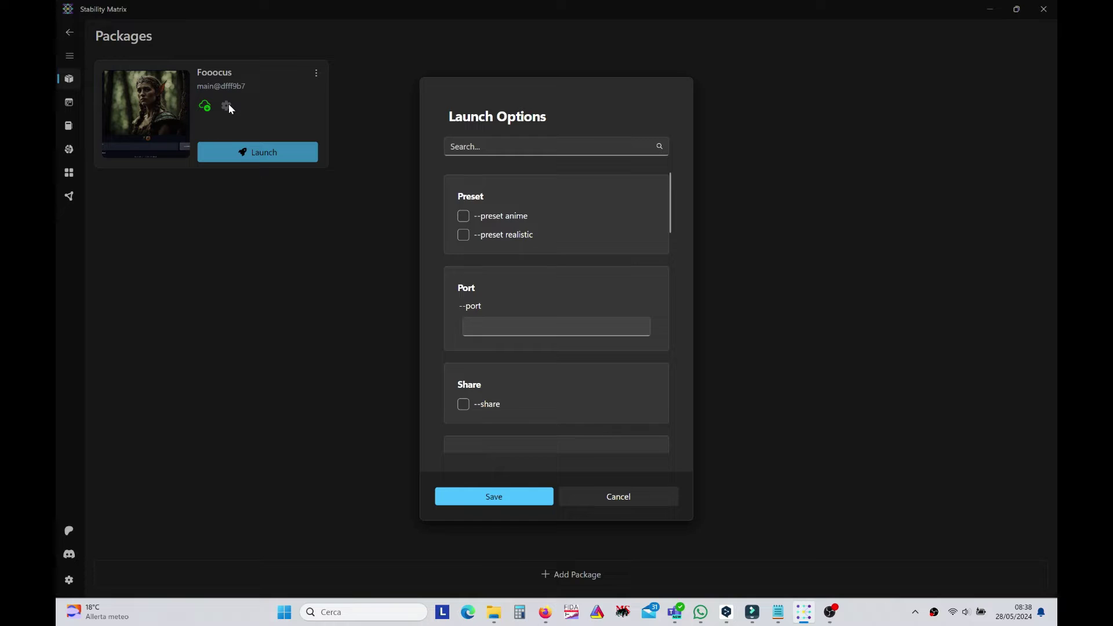
{"action": "left_click", "coordinate": [465, 237]}
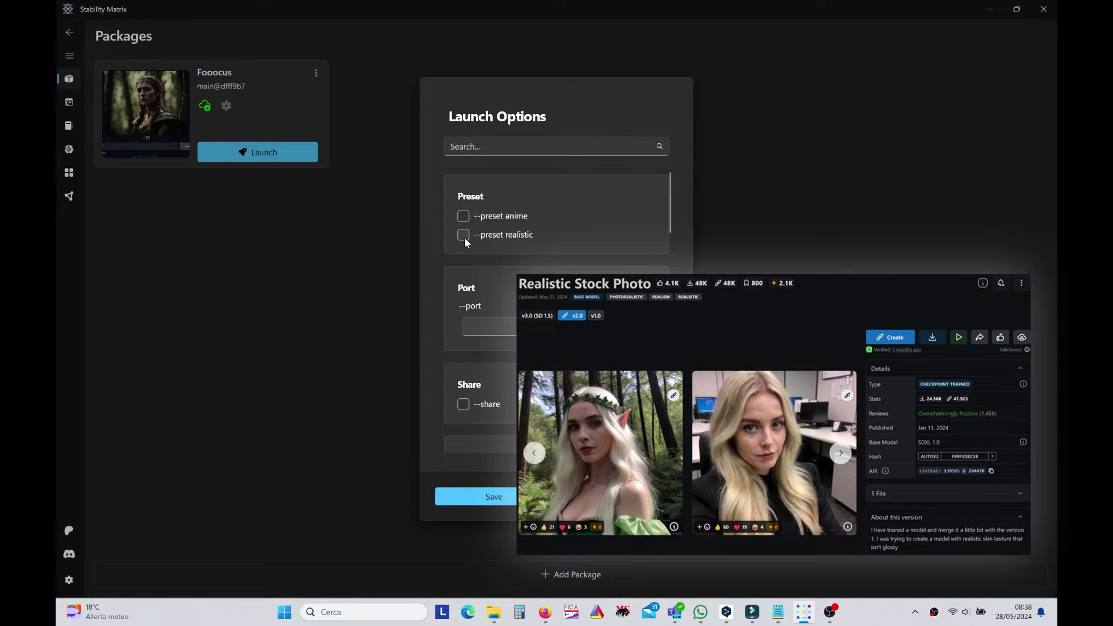
{"action": "mouse_move", "coordinate": [671, 225]}
{"action": "left_mouse_down"}
{"action": "mouse_move", "coordinate": [676, 271]}
{"action": "mouse_move", "coordinate": [671, 225]}
{"action": "left_mouse_up"}
{"action": "left_click", "coordinate": [467, 217]}
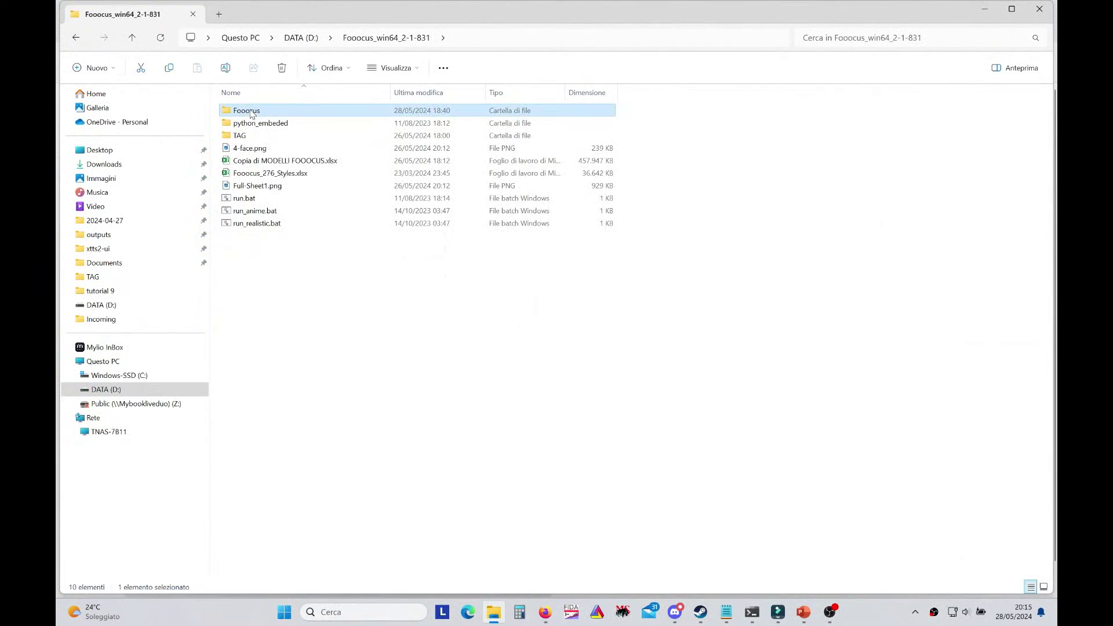
Step: Import albedobaseXL_v21.safetensors from the old Fooocus models\checkpoints folder into Stability Matrix's StableDiffusion checkpoint category
{"action": "double_click", "coordinate": [249, 109]}
{"action": "double_click", "coordinate": [247, 225]}
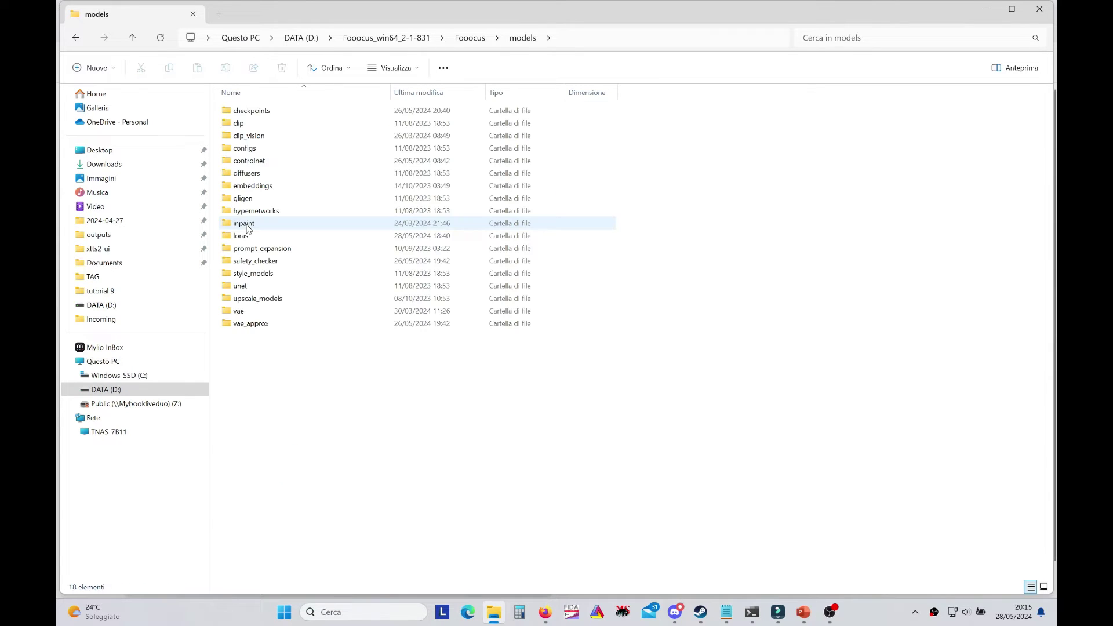
{"action": "left_click", "coordinate": [261, 112]}
{"action": "left_click", "coordinate": [251, 237], "text": "ctrl"}
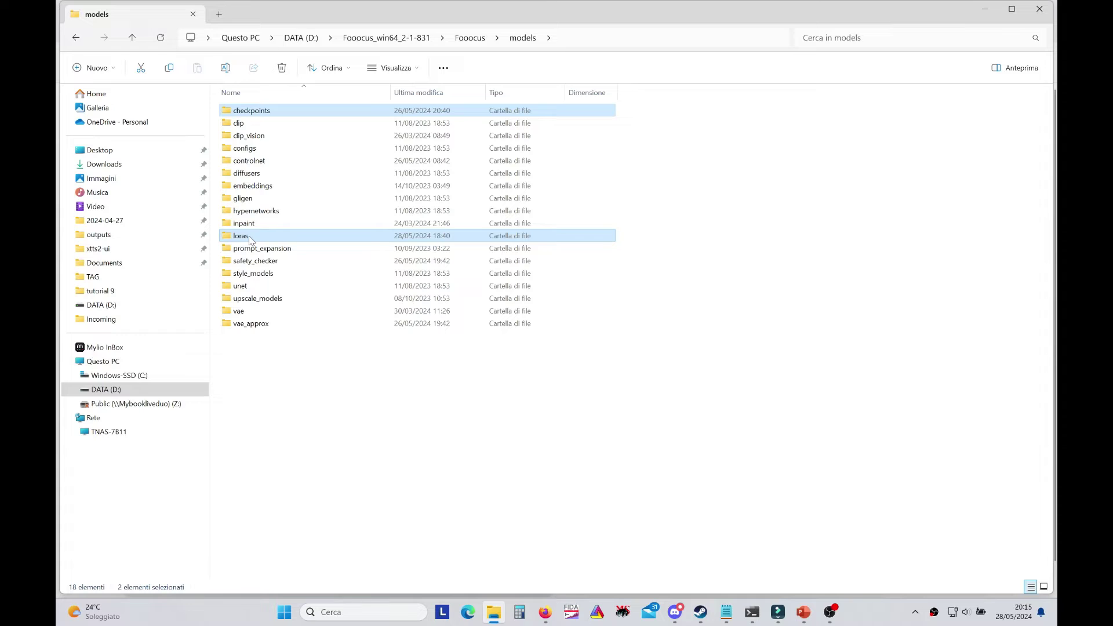
{"action": "double_click", "coordinate": [266, 112]}
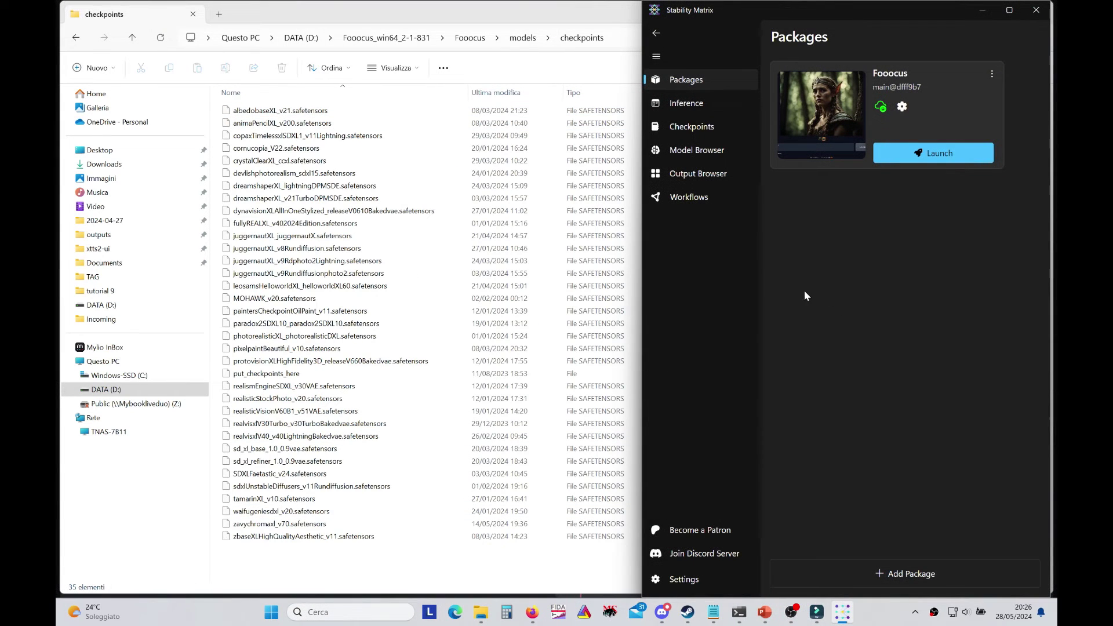
{"action": "left_click", "coordinate": [693, 126]}
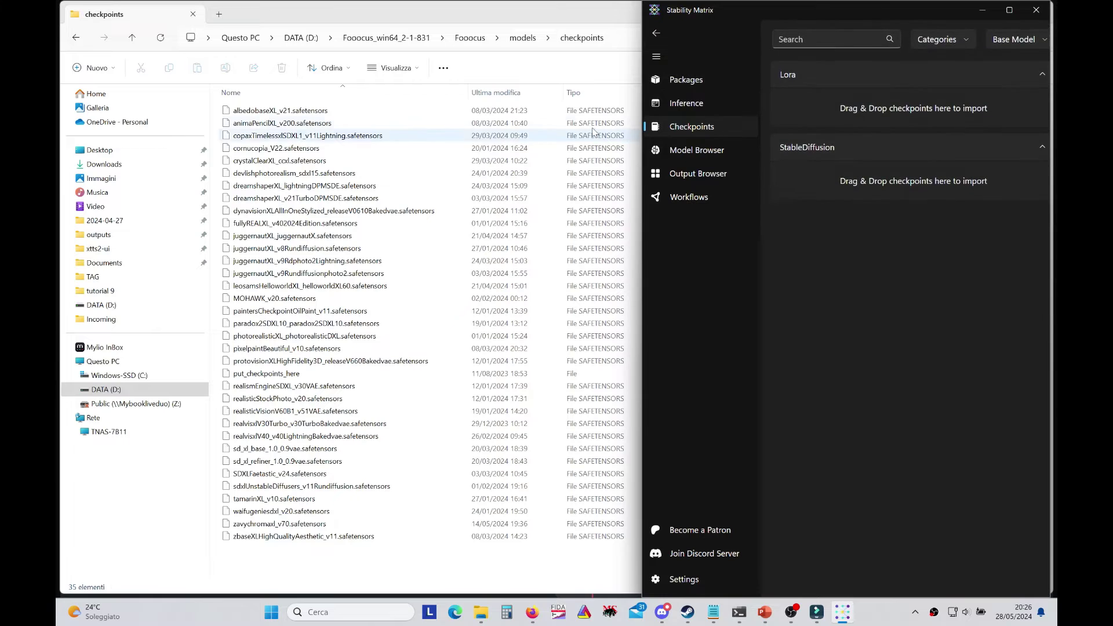
{"action": "left_click_drag", "start_coordinate": [286, 110], "coordinate": [869, 184]}
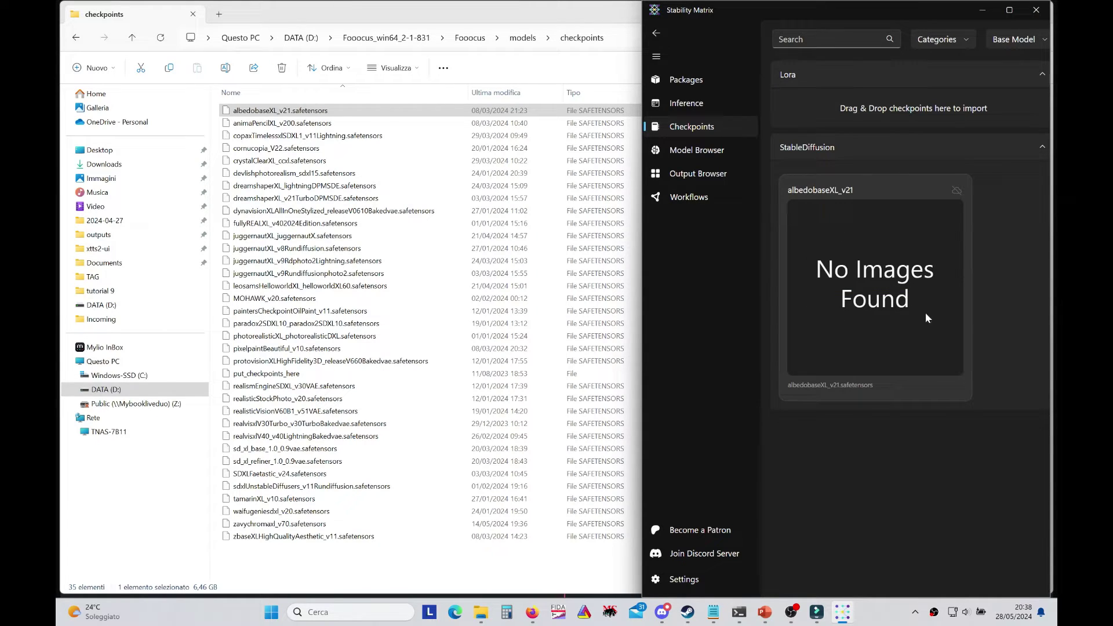
Step: Set the Stability Matrix interface language to Italiano (Italia) and restart the program to apply it
{"action": "right_click", "coordinate": [879, 288]}
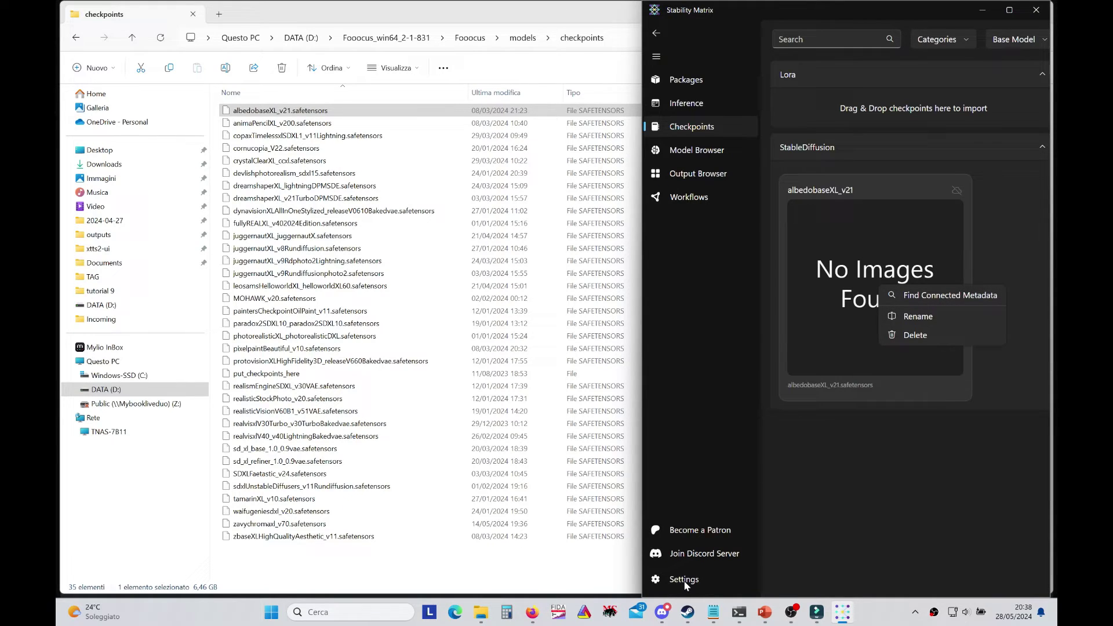
{"action": "left_click", "coordinate": [659, 574]}
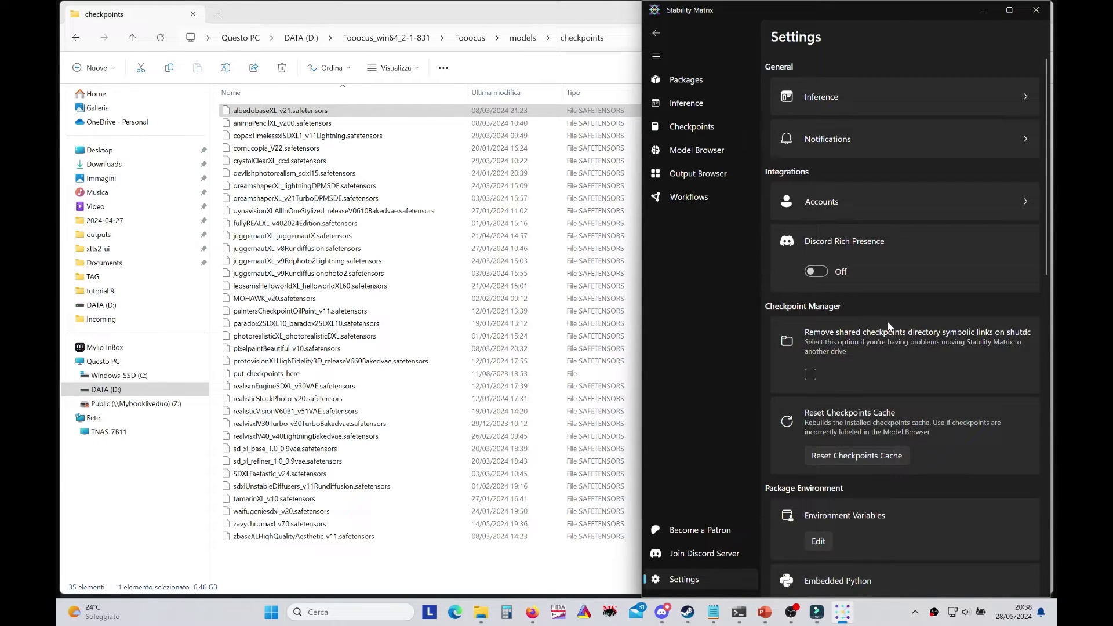
{"action": "scroll", "coordinate": [888, 323], "scroll_direction": "down", "scroll_amount": 5}
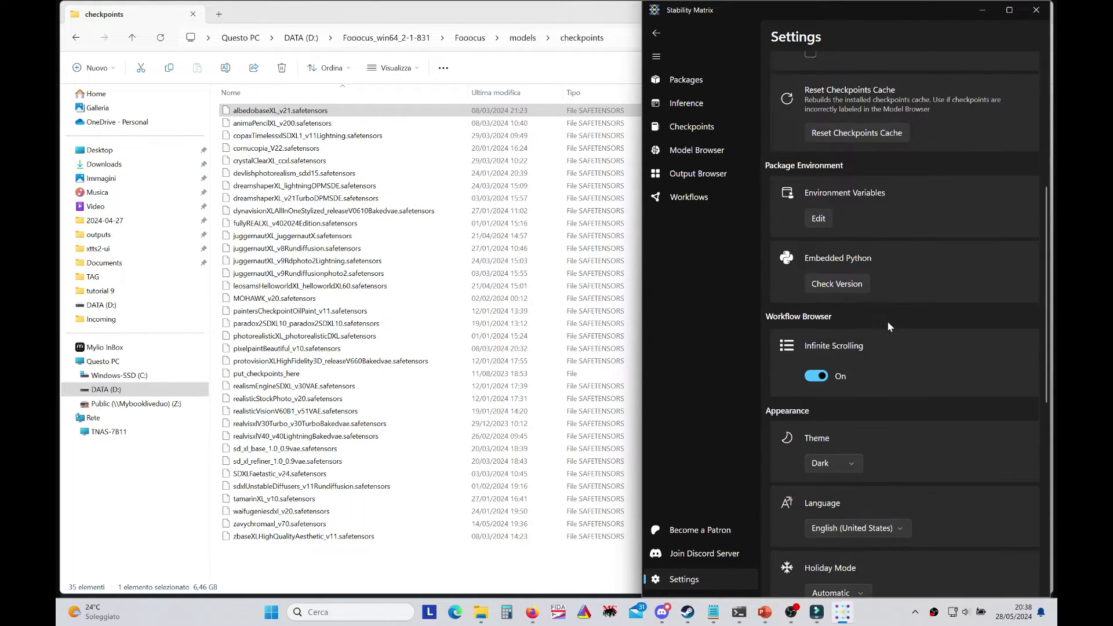
{"action": "scroll", "coordinate": [887, 321], "scroll_direction": "down", "scroll_amount": 2}
{"action": "left_click", "coordinate": [861, 410]}
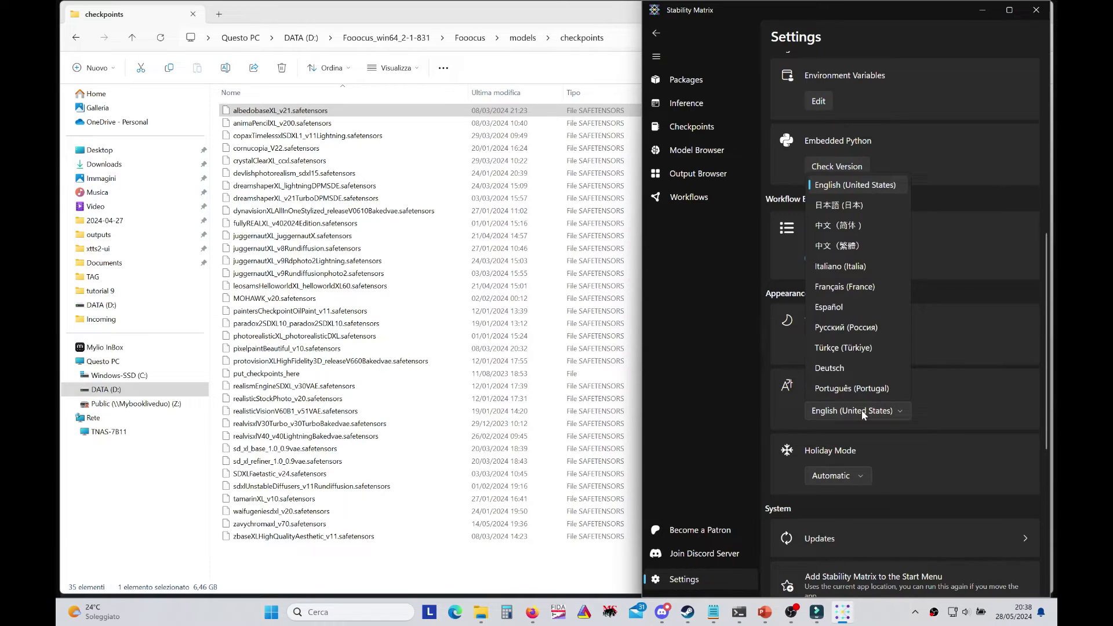
{"action": "left_click", "coordinate": [843, 266]}
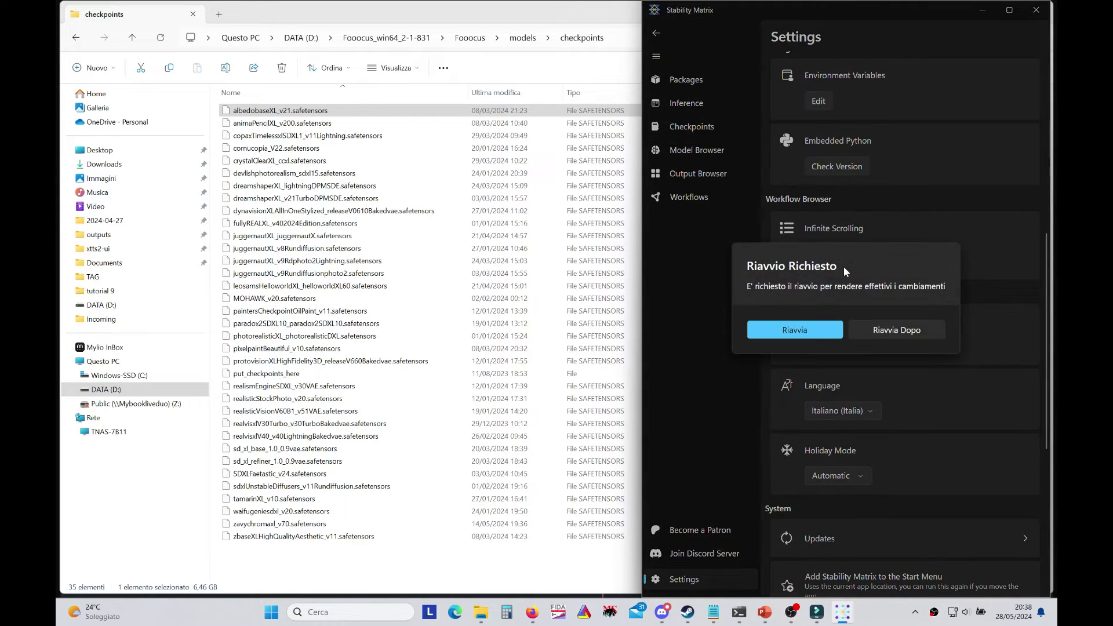
{"action": "left_click", "coordinate": [835, 329]}
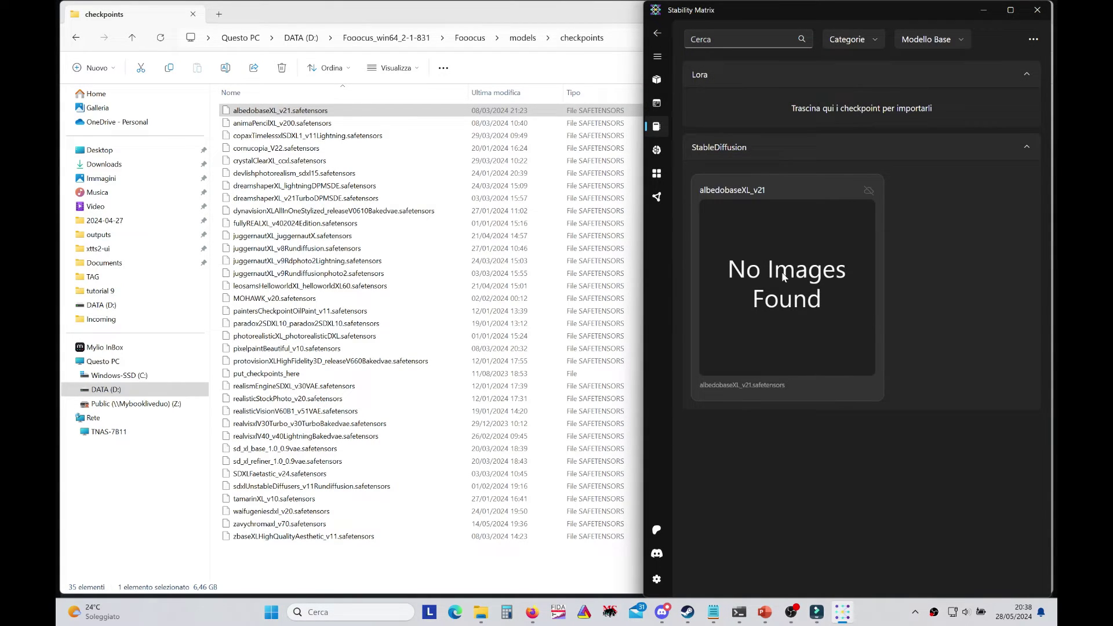
Step: Find the connected metadata for the albedobaseXL_v21 checkpoint
{"action": "right_click", "coordinate": [782, 273]}
{"action": "left_click", "coordinate": [830, 285]}
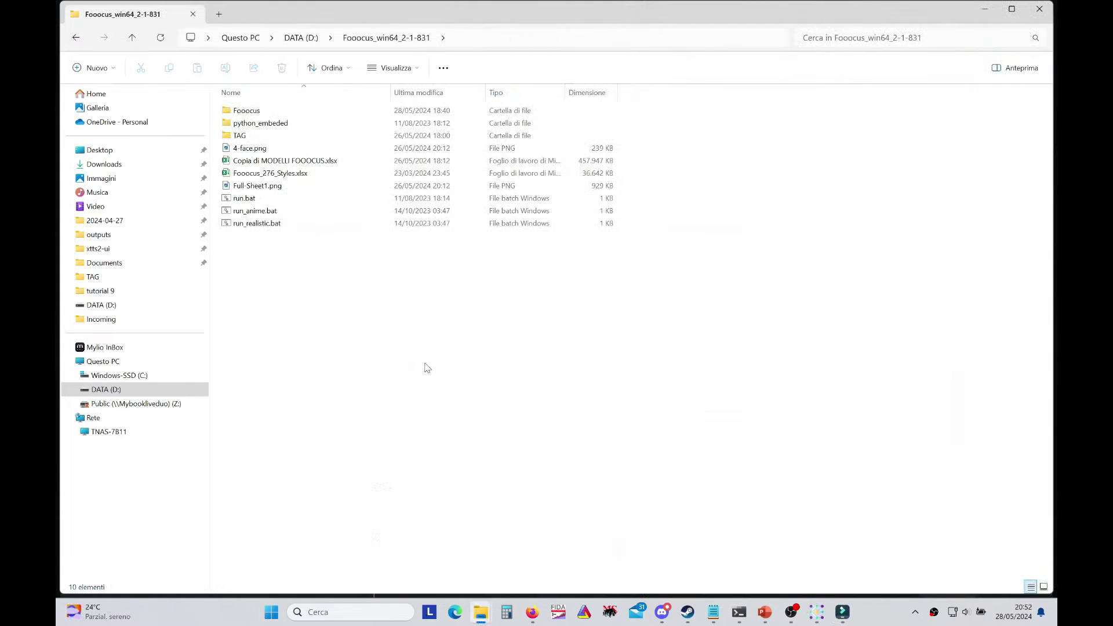
Step: Arrange the Fooocus_win64_2-1-831 and StabilityMatrix-win-x64 folder windows side by side
{"action": "mouse_move", "coordinate": [486, 615]}
{"action": "left_click", "coordinate": [549, 561]}
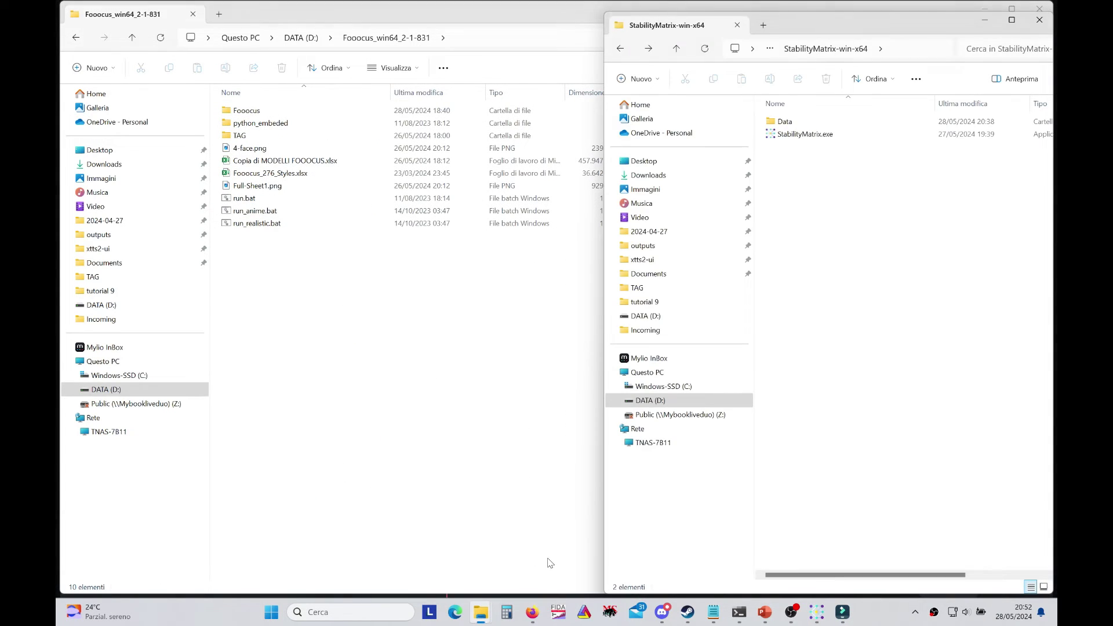
{"action": "left_click", "coordinate": [525, 21]}
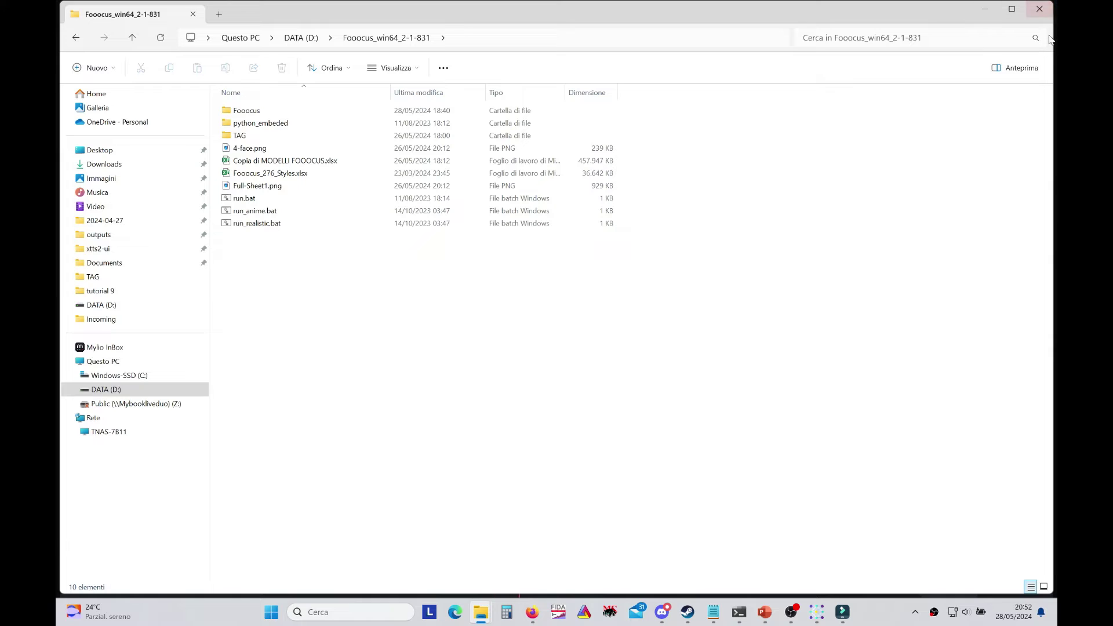
{"action": "left_click_drag", "start_coordinate": [1054, 110], "coordinate": [605, 129]}
{"action": "left_click", "coordinate": [893, 317]}
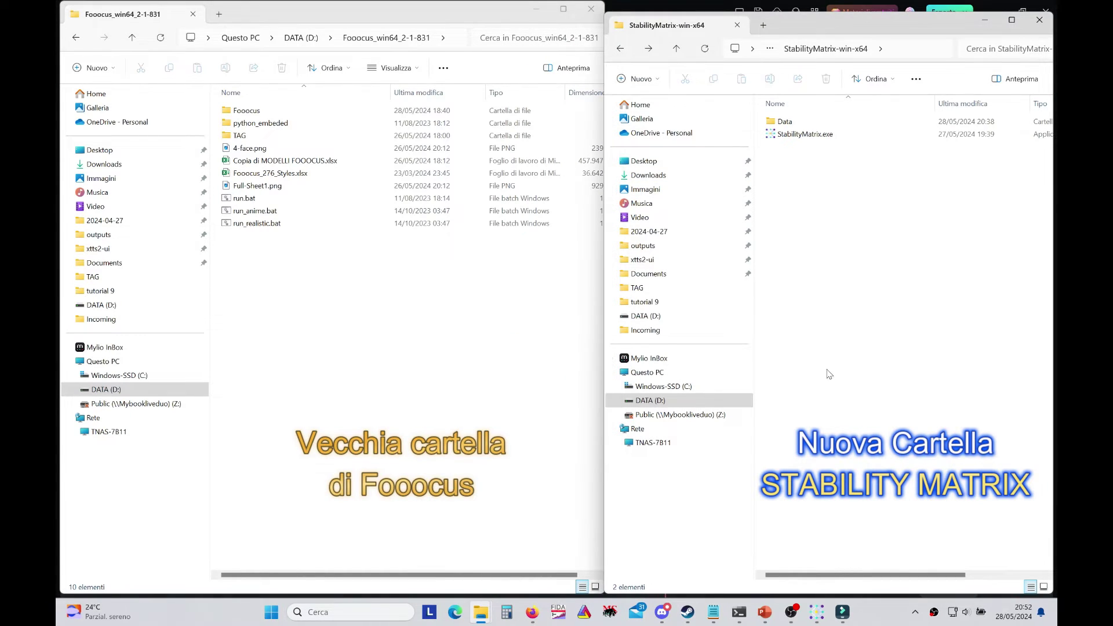
{"action": "left_click_drag", "start_coordinate": [739, 11], "coordinate": [738, 0]}
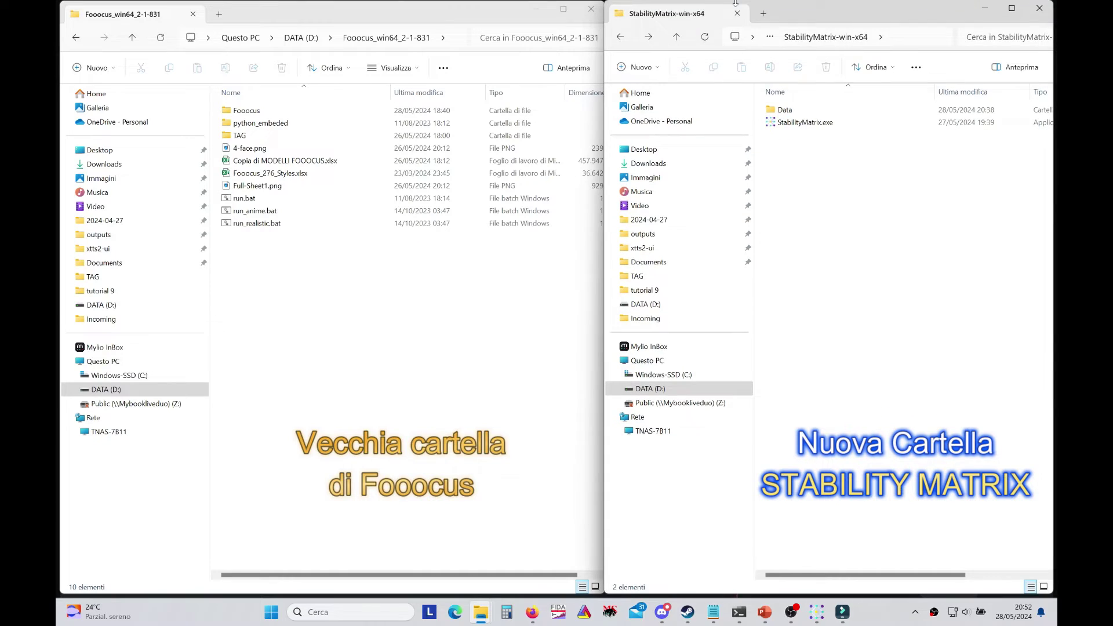
Step: Transfer all old Fooocus checkpoints from copaxTimelessxlSDXL1_v11Lightning through zbaseXLHighQualityAesthetic_v11 into StabilityMatrix-win-x64\Data\Models\StableDiffusion
{"action": "double_click", "coordinate": [247, 111]}
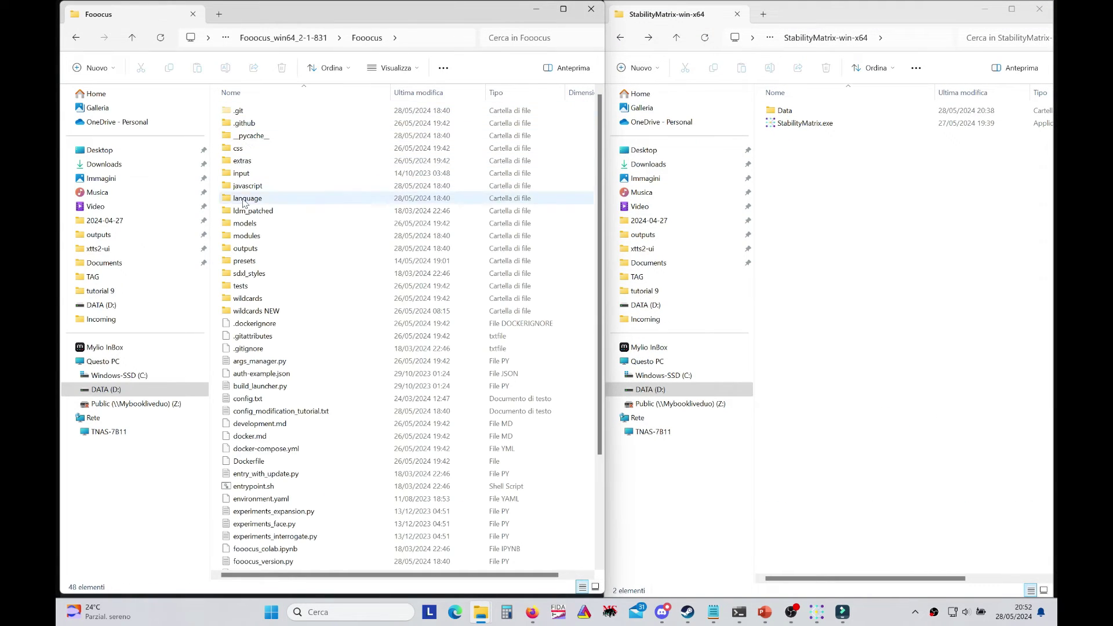
{"action": "left_click", "coordinate": [248, 226]}
{"action": "double_click", "coordinate": [247, 226]}
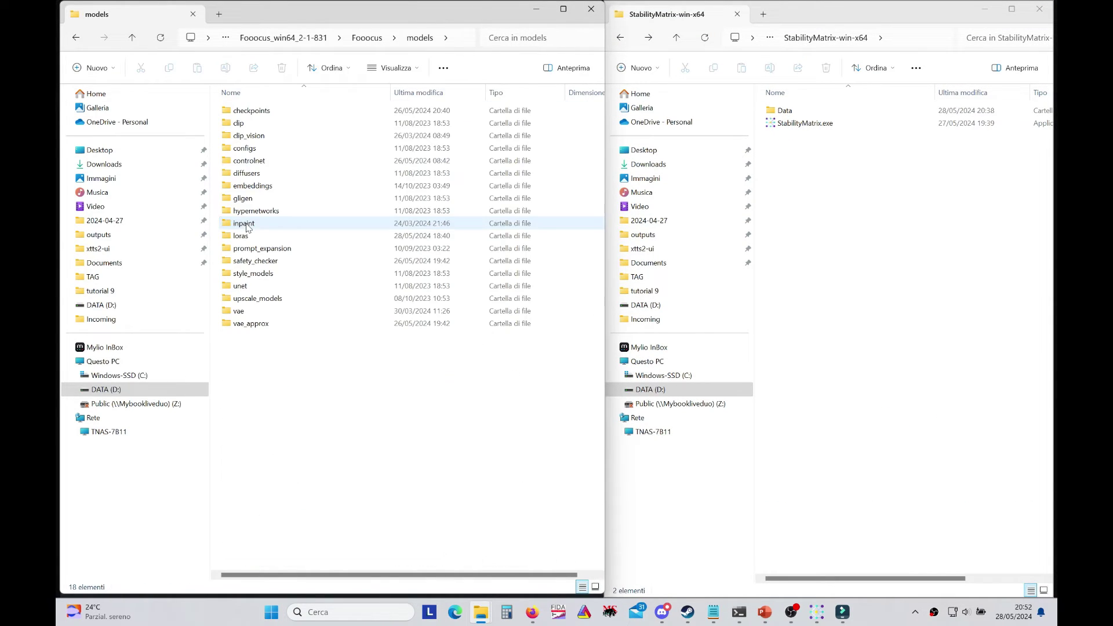
{"action": "double_click", "coordinate": [250, 111]}
{"action": "left_click", "coordinate": [254, 136]}
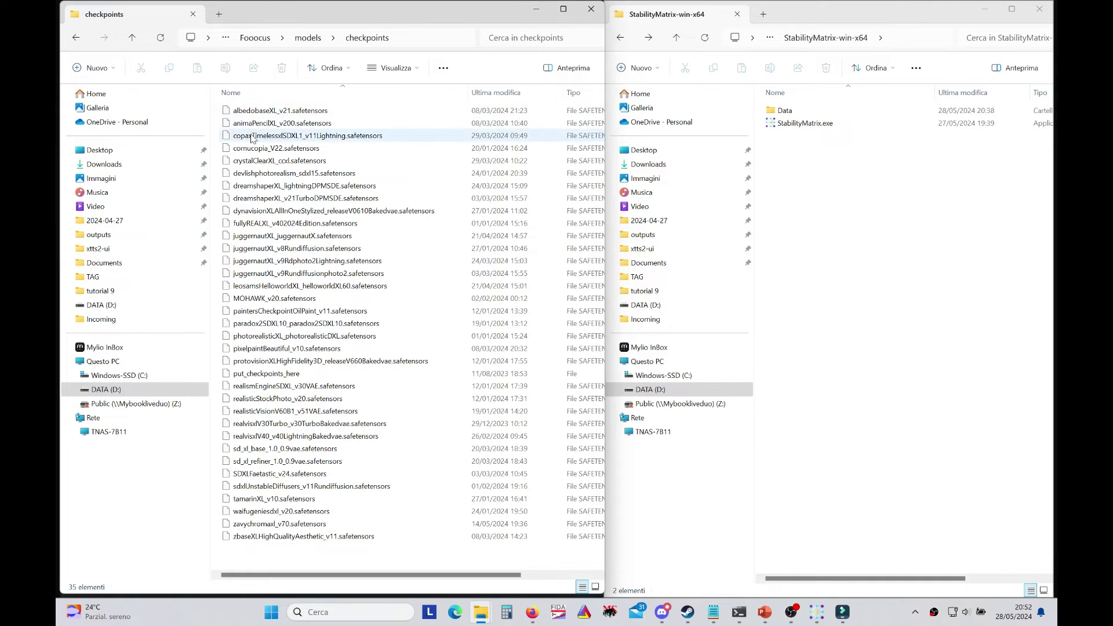
{"action": "left_click", "coordinate": [267, 539], "text": "shift"}
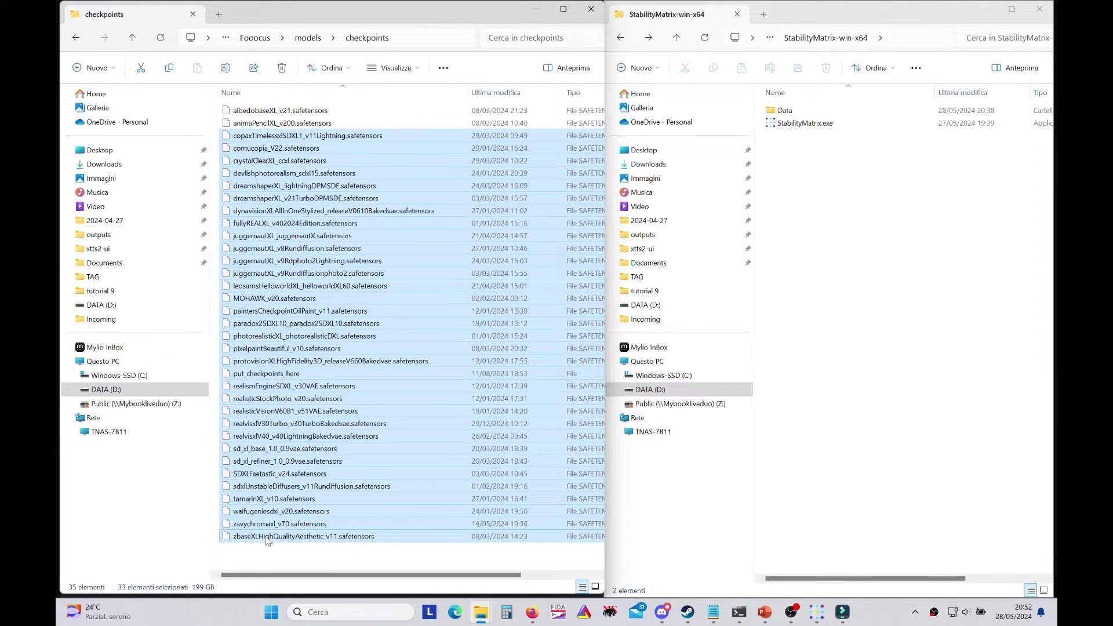
{"action": "left_click", "coordinate": [786, 110]}
{"action": "double_click", "coordinate": [785, 110]}
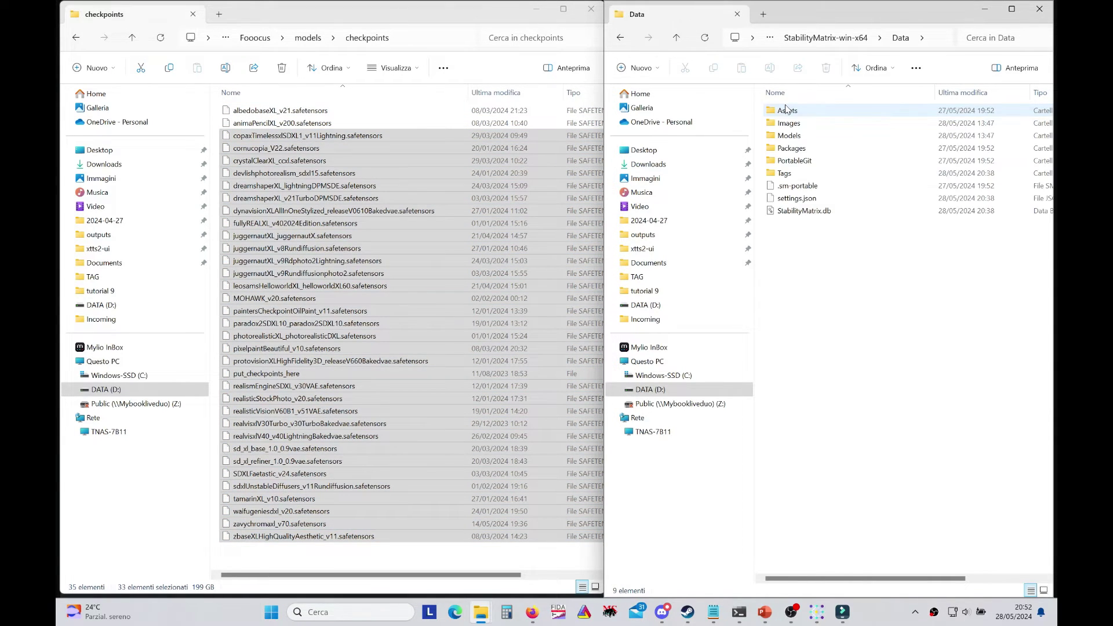
{"action": "double_click", "coordinate": [792, 135]}
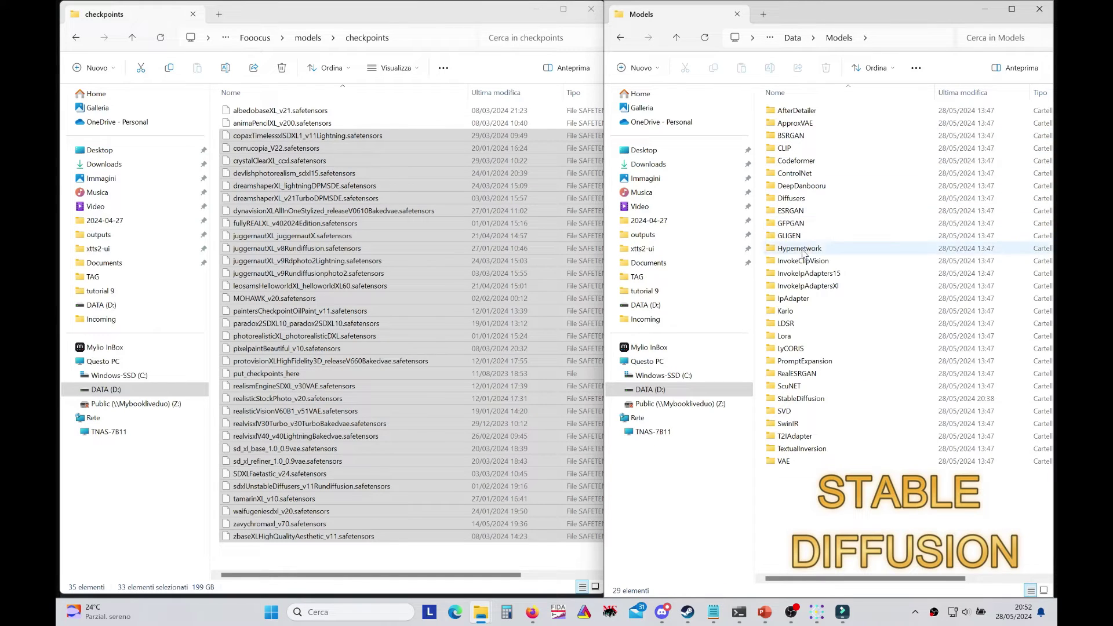
{"action": "left_click", "coordinate": [802, 400]}
{"action": "double_click", "coordinate": [802, 400]}
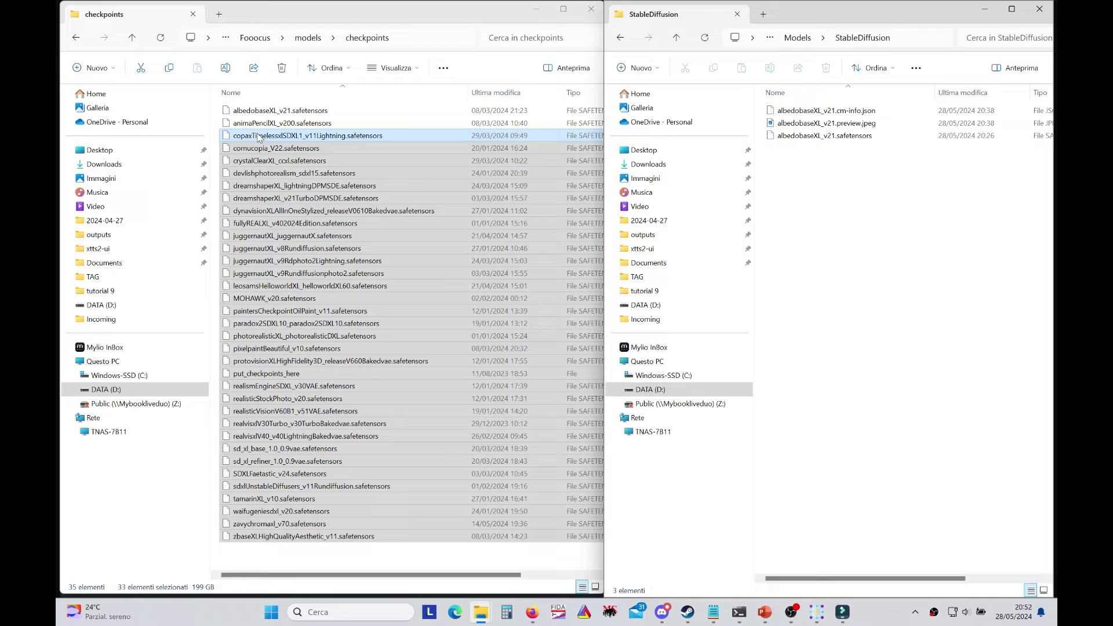
{"action": "left_click_drag", "start_coordinate": [258, 137], "coordinate": [852, 292]}
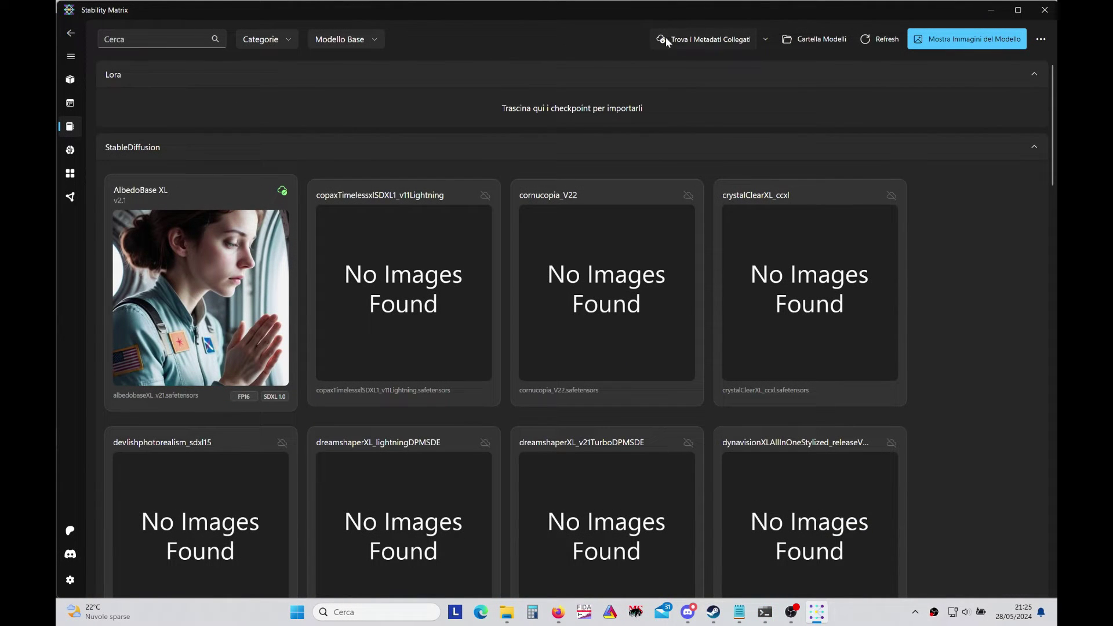
Step: Scan the imported Stability Matrix checkpoints for connected metadata and refresh the model list
{"action": "left_click", "coordinate": [710, 39]}
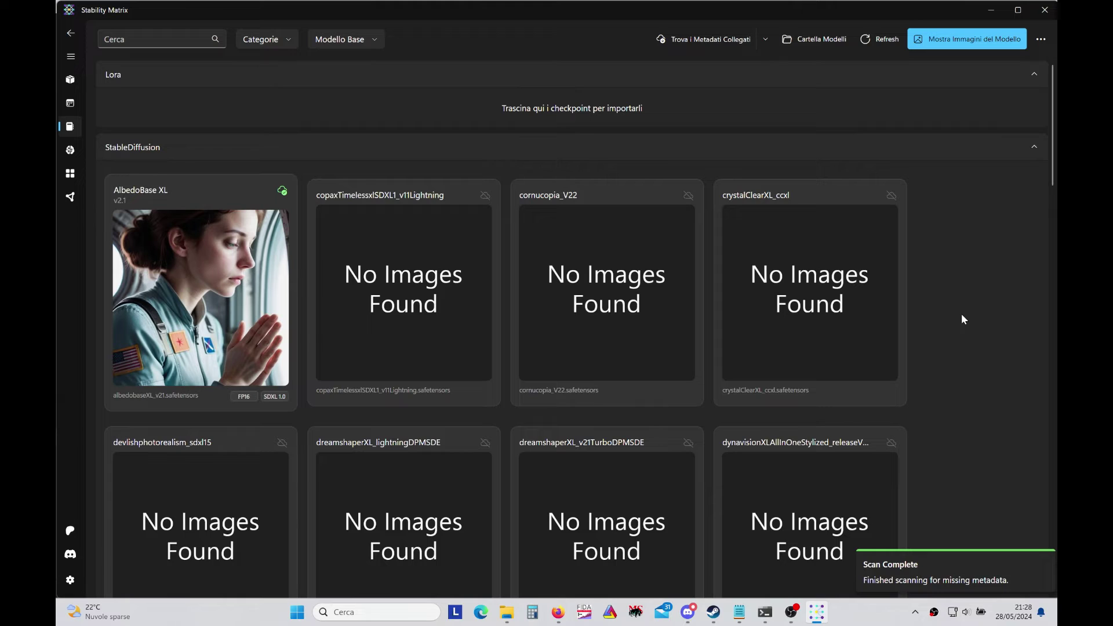
{"action": "left_click", "coordinate": [881, 36]}
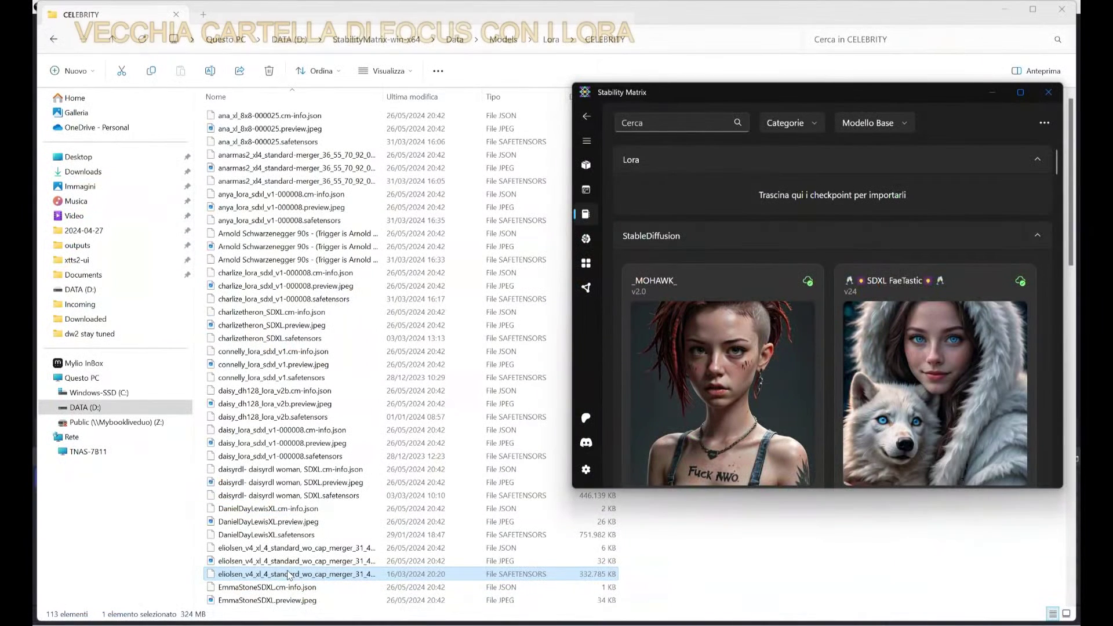
Step: Import the eliolsen_v4_xl_4 LoRA safetensors file from the CELEBRITY folder into Stability Matrix's Lora category
{"action": "left_click_drag", "start_coordinate": [296, 574], "coordinate": [644, 342]}
{"action": "left_click_drag", "start_coordinate": [753, 240], "coordinate": [811, 198]}
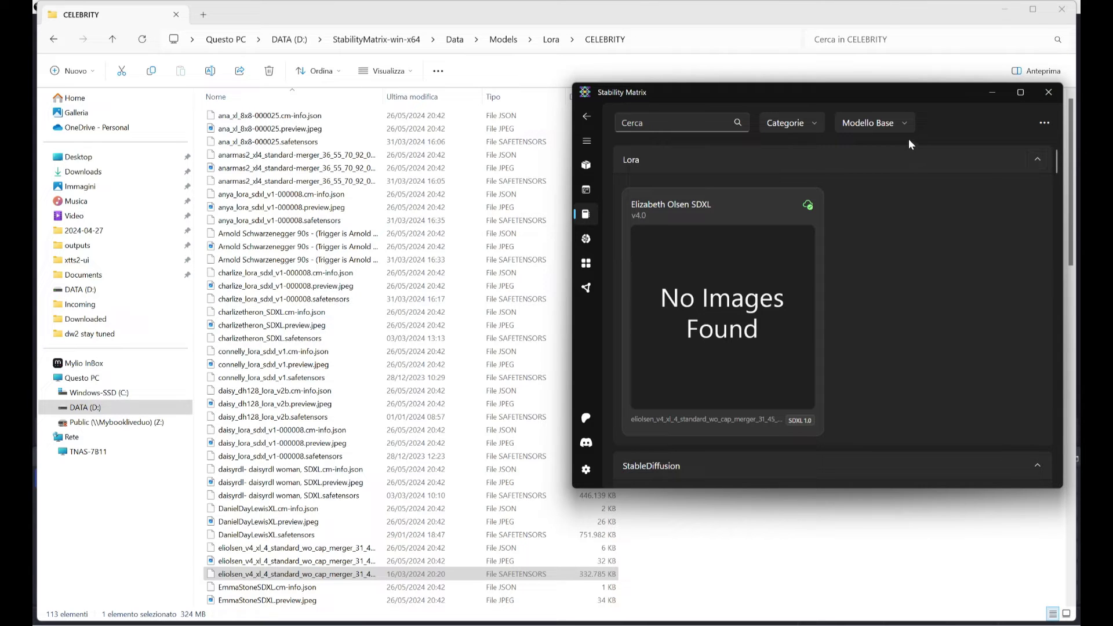
Step: Maximize the Stability Matrix window and update the existing metadata of the Elizabeth Olsen SDXL LoRA
{"action": "left_click", "coordinate": [1021, 93]}
{"action": "right_click", "coordinate": [159, 225]}
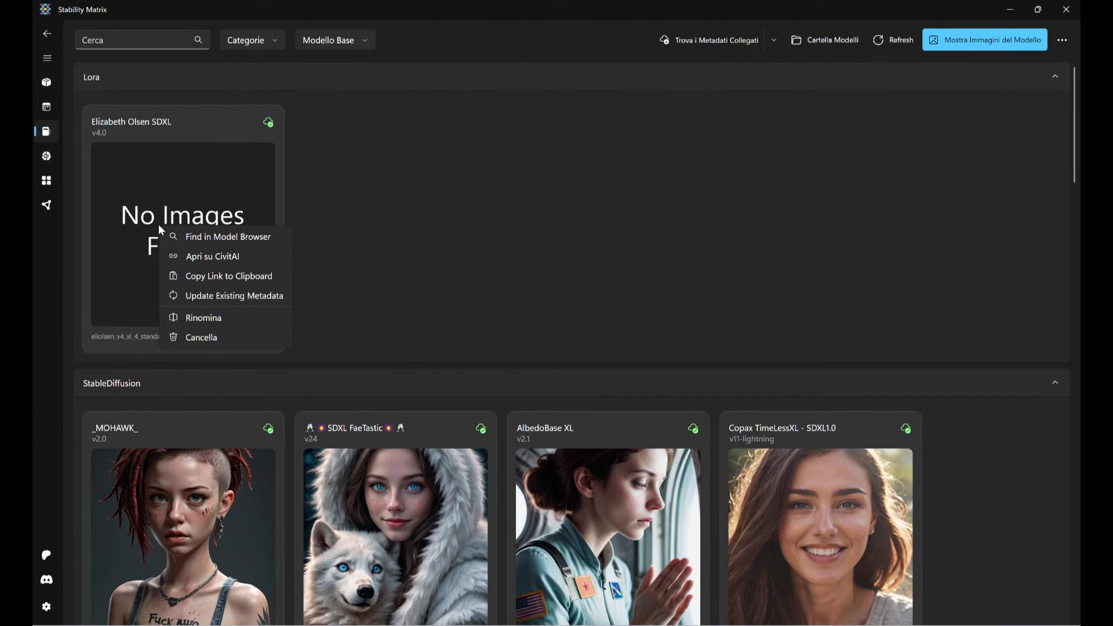
{"action": "left_click", "coordinate": [232, 296]}
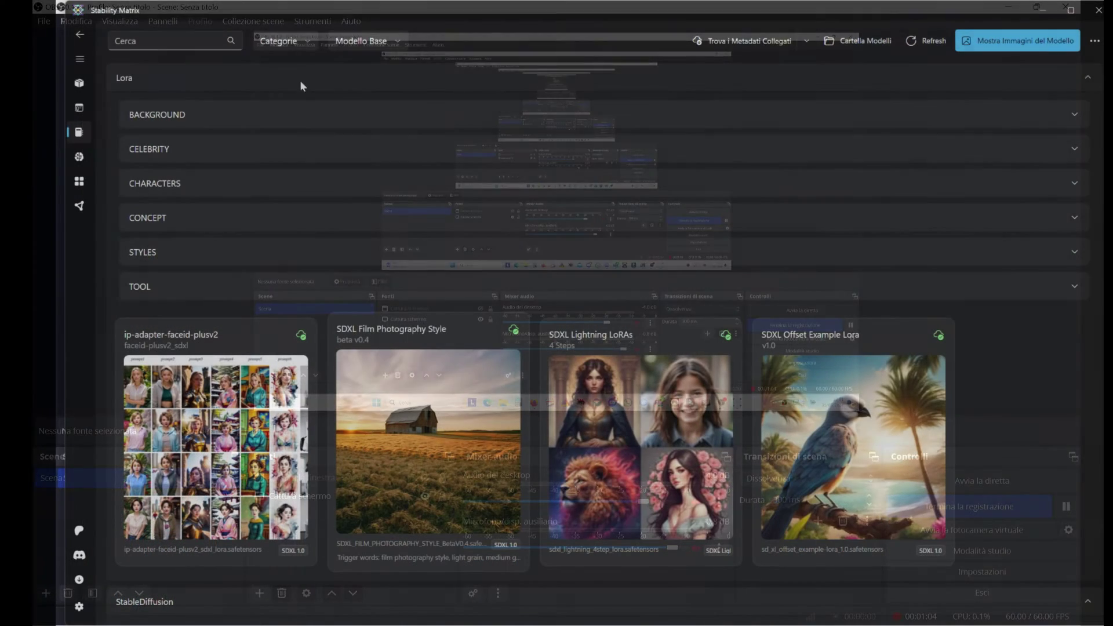
Step: Review the model category filter options and look through the LoRAs in the BACKGROUND folder
{"action": "left_click", "coordinate": [279, 41]}
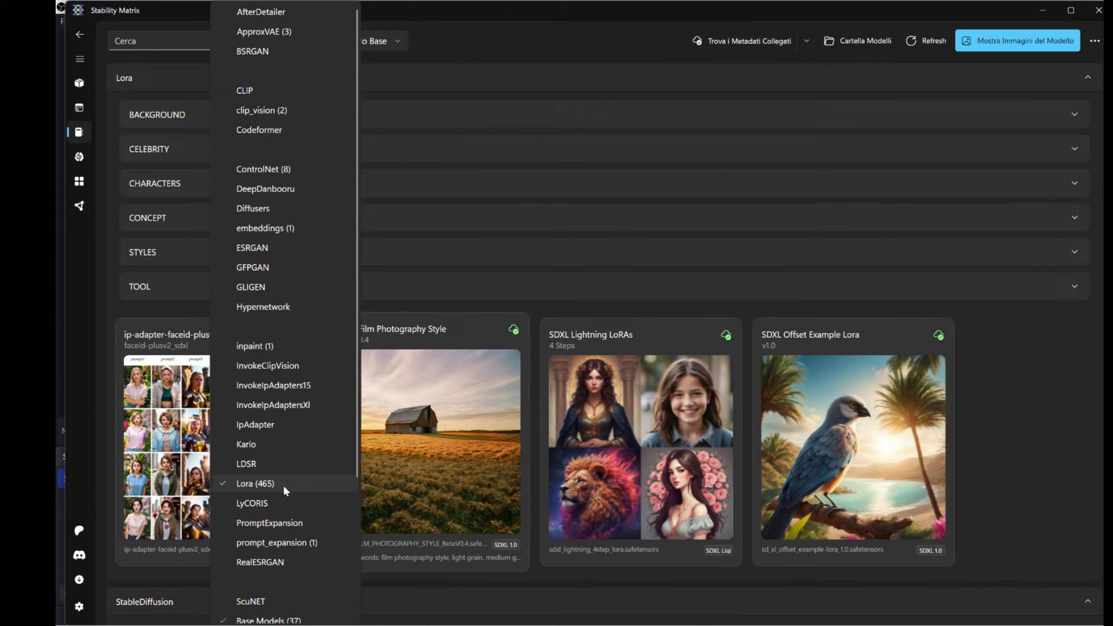
{"action": "scroll", "coordinate": [325, 547], "scroll_direction": "down", "scroll_amount": 3}
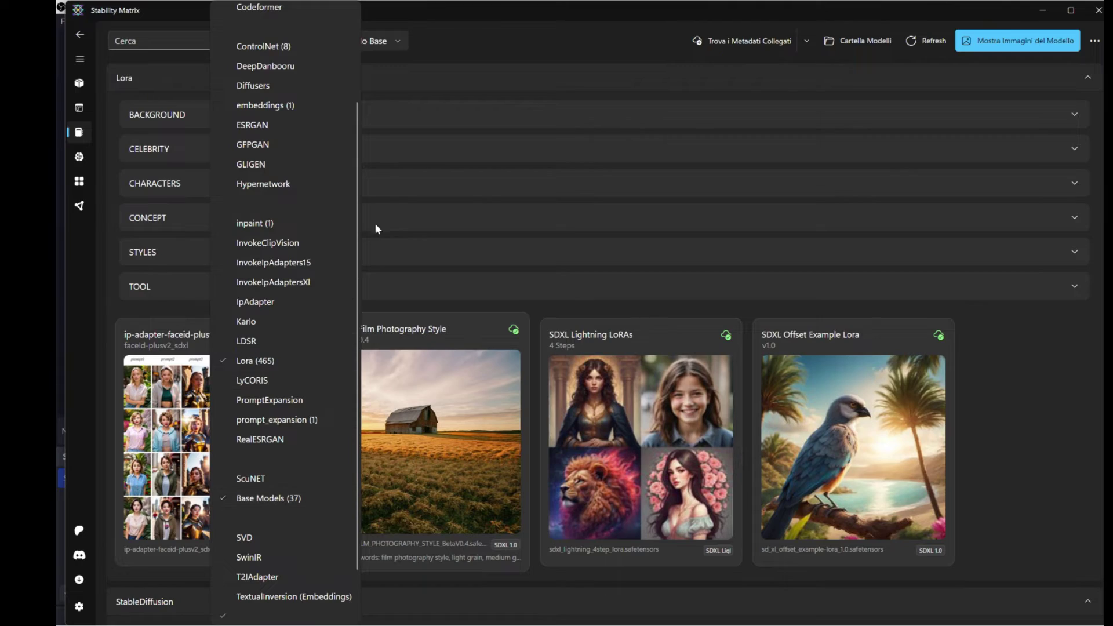
{"action": "left_click", "coordinate": [461, 36]}
{"action": "left_click", "coordinate": [249, 114]}
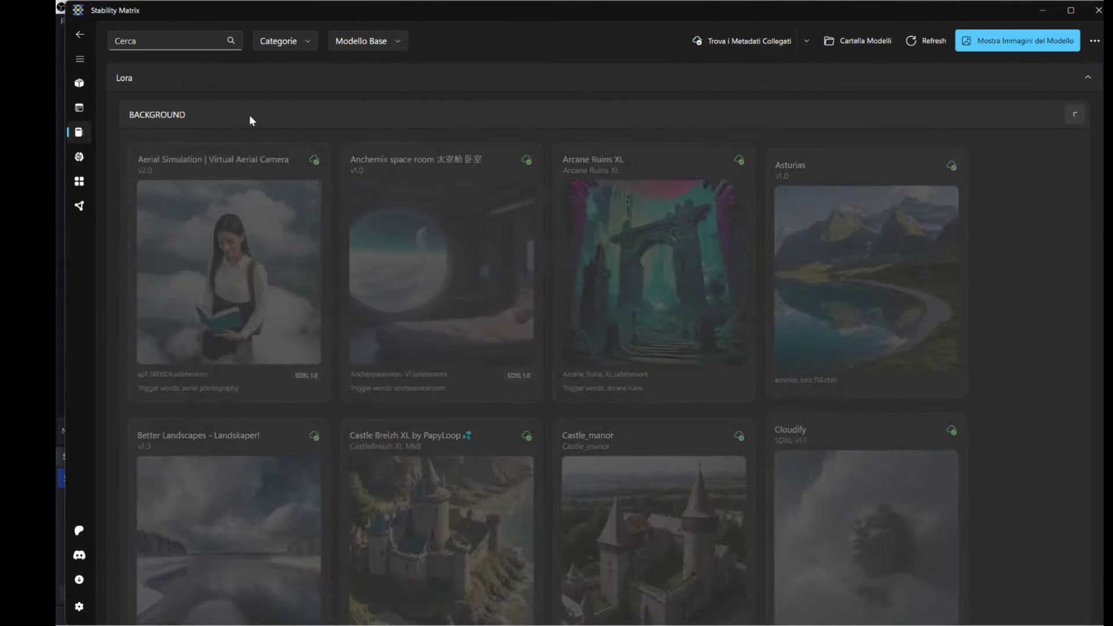
{"action": "scroll", "coordinate": [453, 342], "scroll_direction": "down", "scroll_amount": 8}
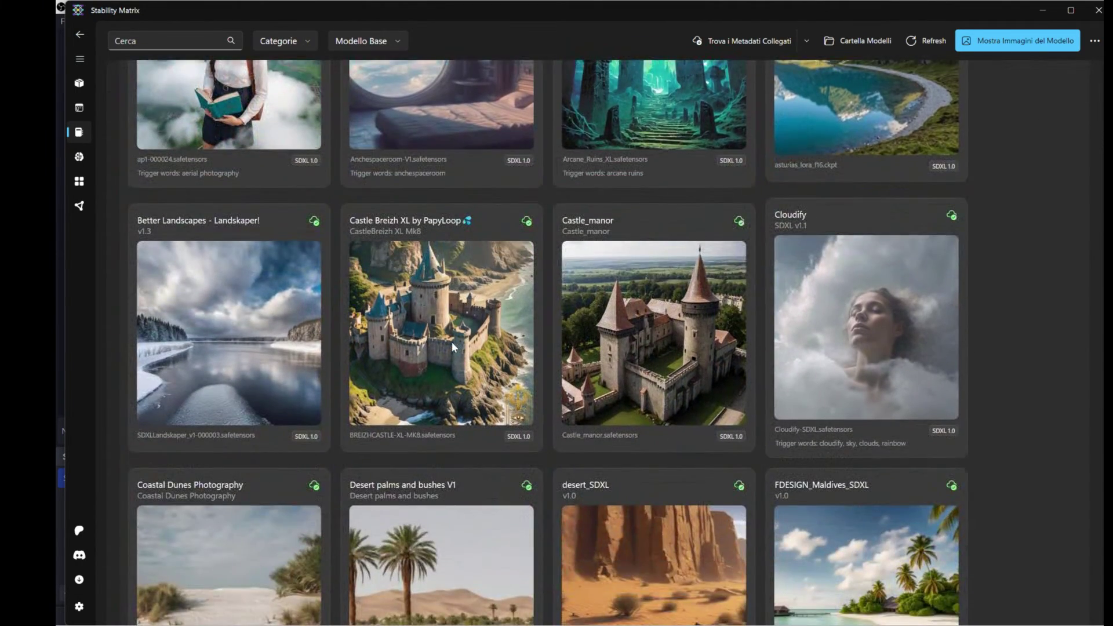
{"action": "scroll", "coordinate": [453, 345], "scroll_direction": "down", "scroll_amount": 10}
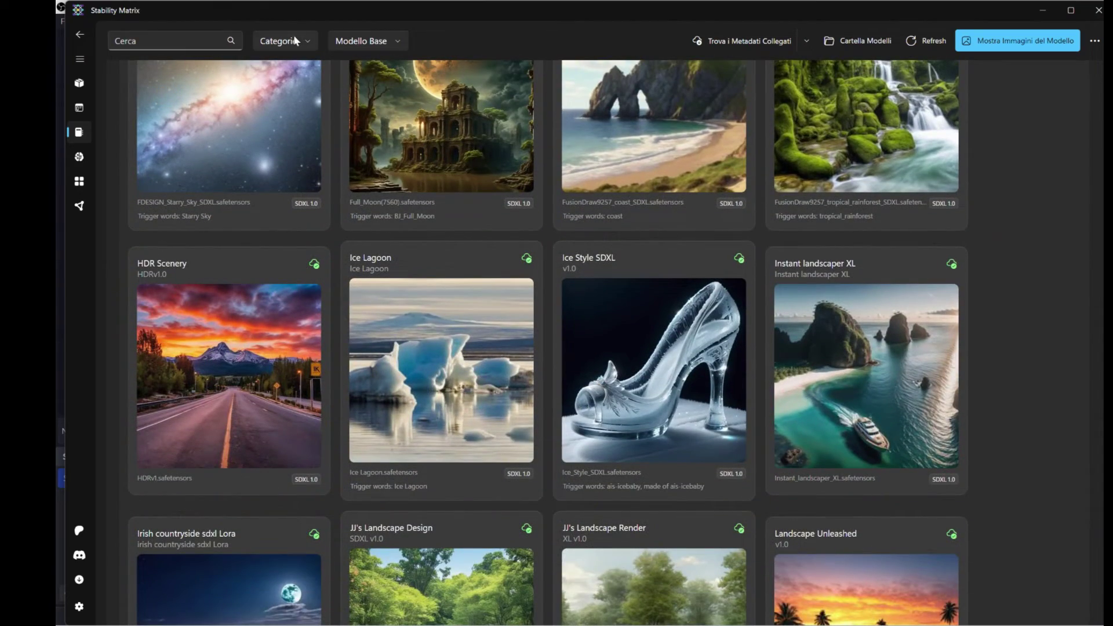
{"action": "scroll", "coordinate": [288, 230], "scroll_direction": "up", "scroll_amount": 15}
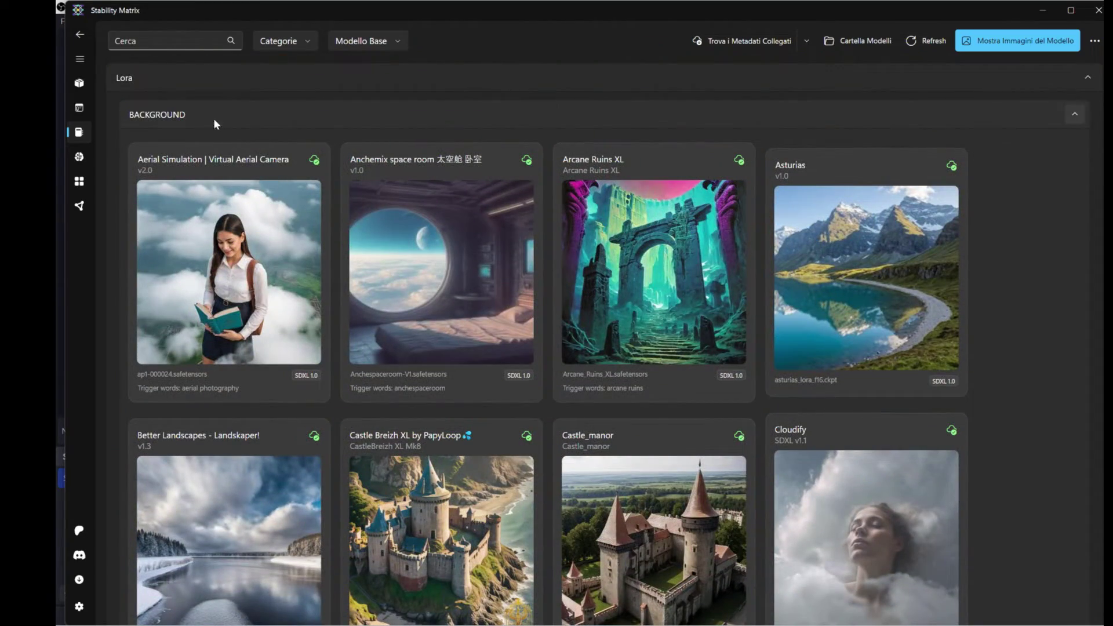
{"action": "left_click", "coordinate": [214, 115]}
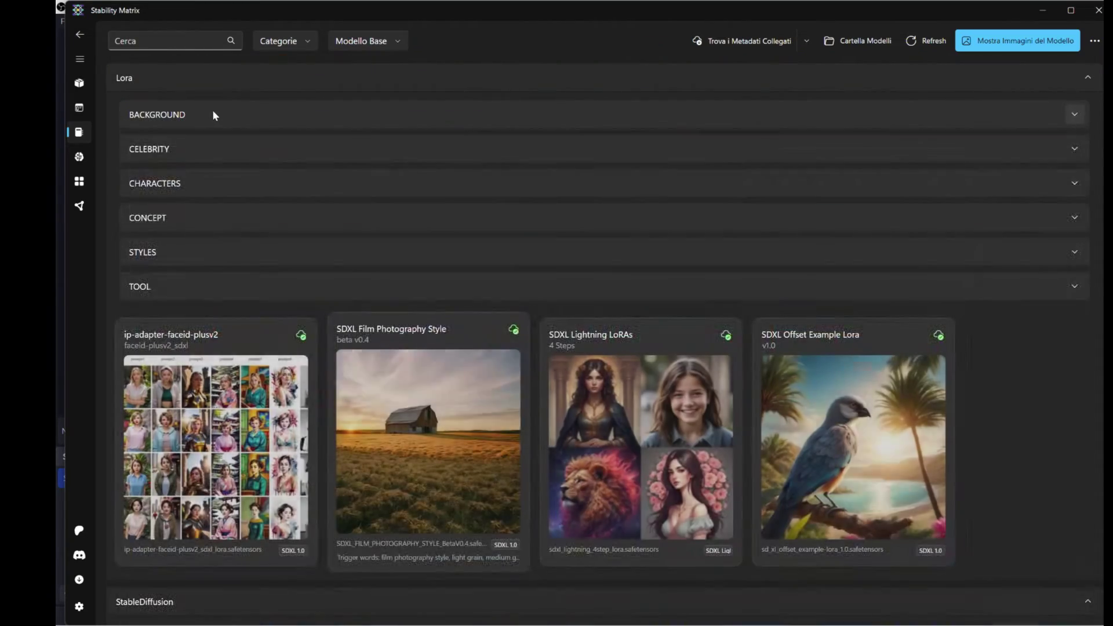
Step: Look through the LoRAs in the CELEBRITY, CHARACTERS, CONCEPT, STYLES and TOOL folders, collapsing each one after viewing
{"action": "left_click", "coordinate": [195, 150]}
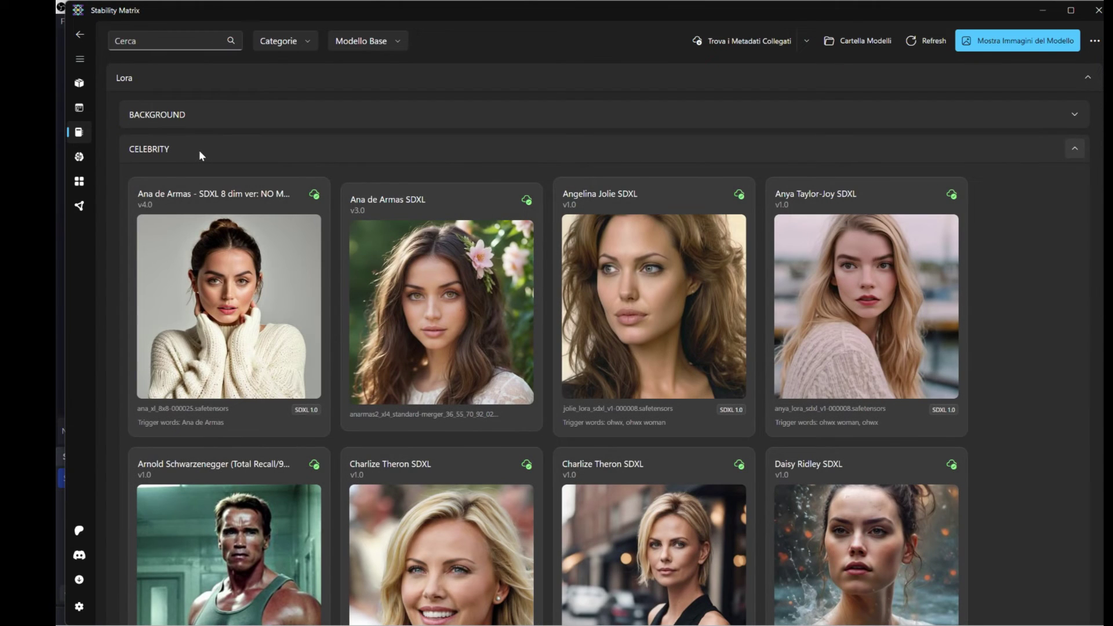
{"action": "left_click", "coordinate": [199, 150]}
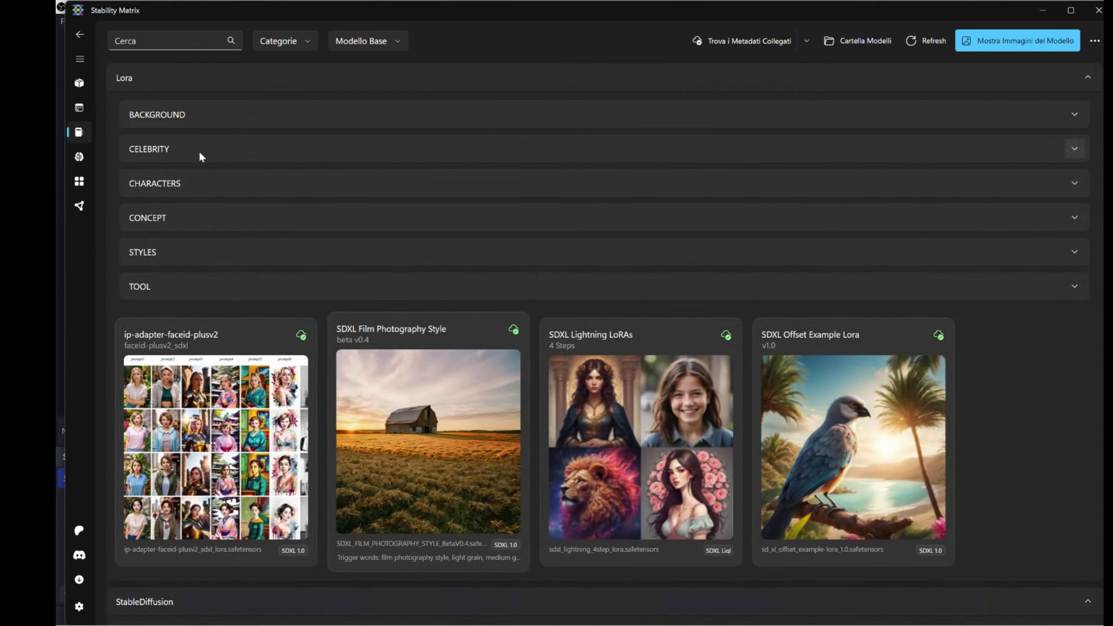
{"action": "left_click", "coordinate": [201, 185]}
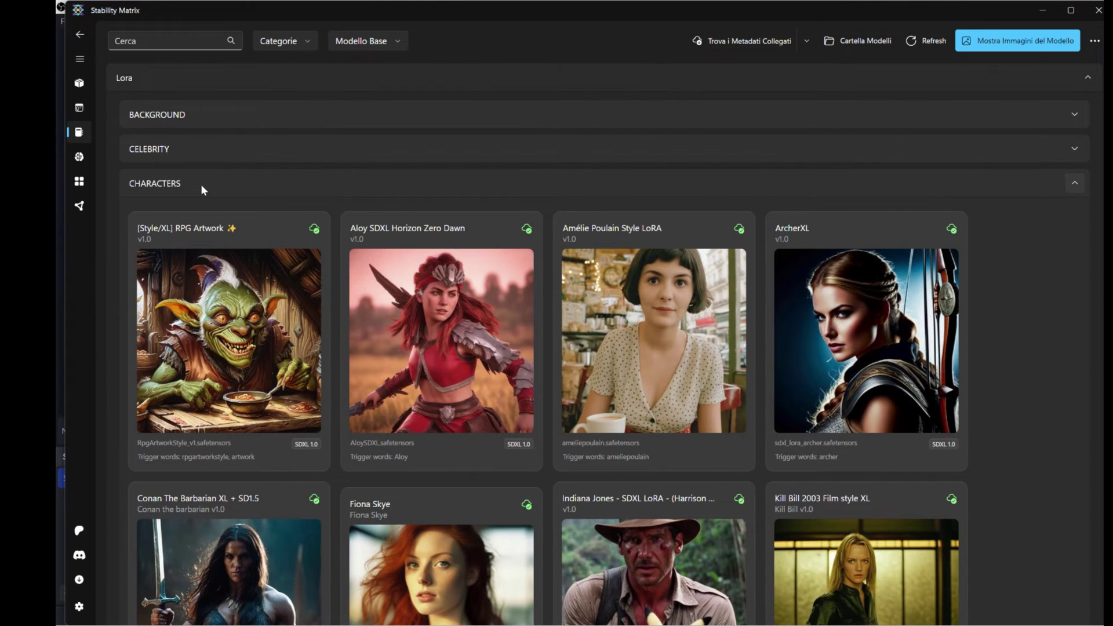
{"action": "left_click", "coordinate": [201, 185]}
{"action": "left_click", "coordinate": [200, 215]}
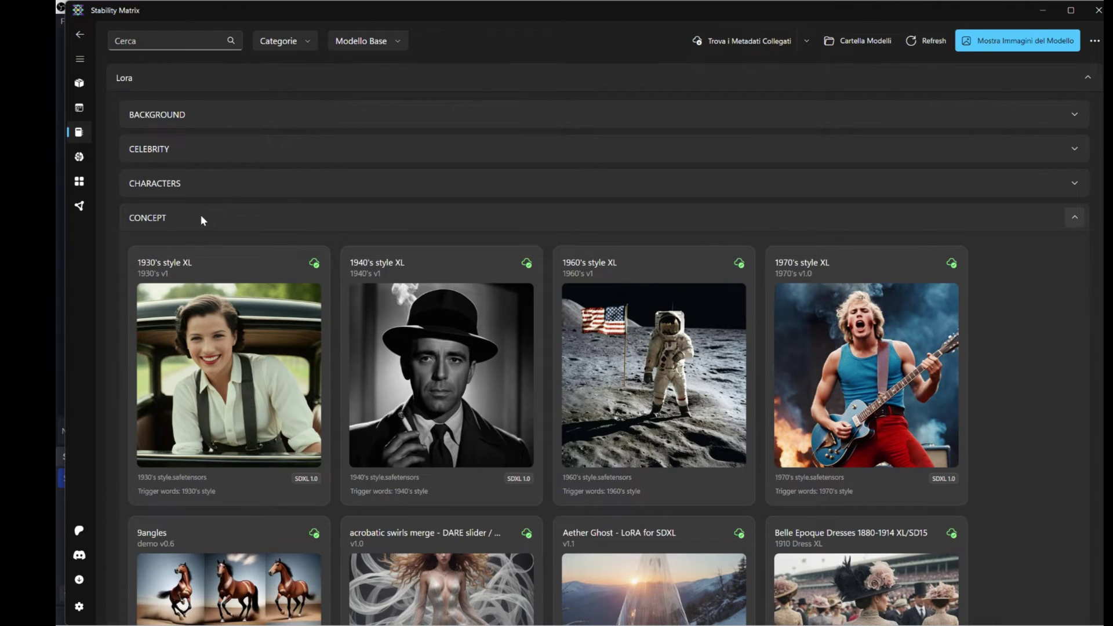
{"action": "left_click", "coordinate": [201, 217]}
{"action": "left_click", "coordinate": [203, 255]}
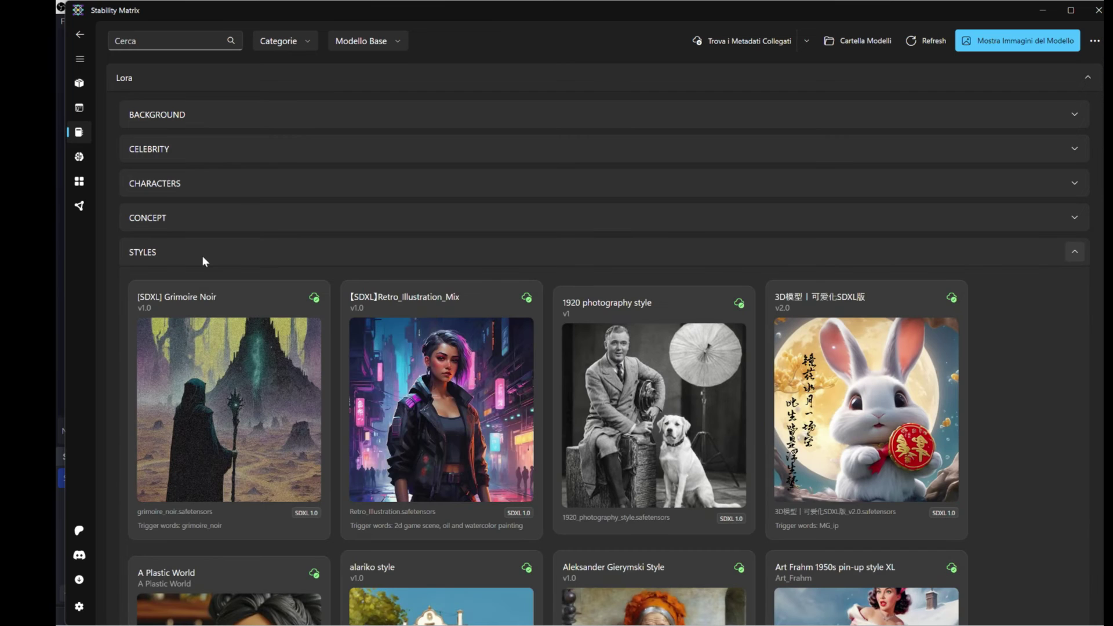
{"action": "left_click", "coordinate": [203, 256]}
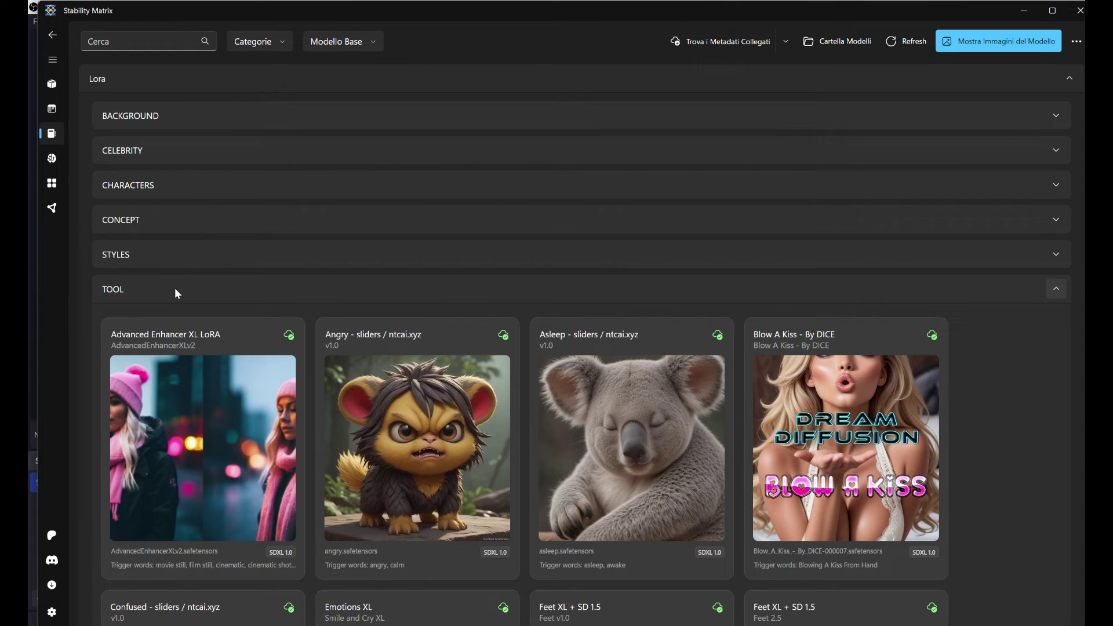
{"action": "left_click", "coordinate": [175, 289]}
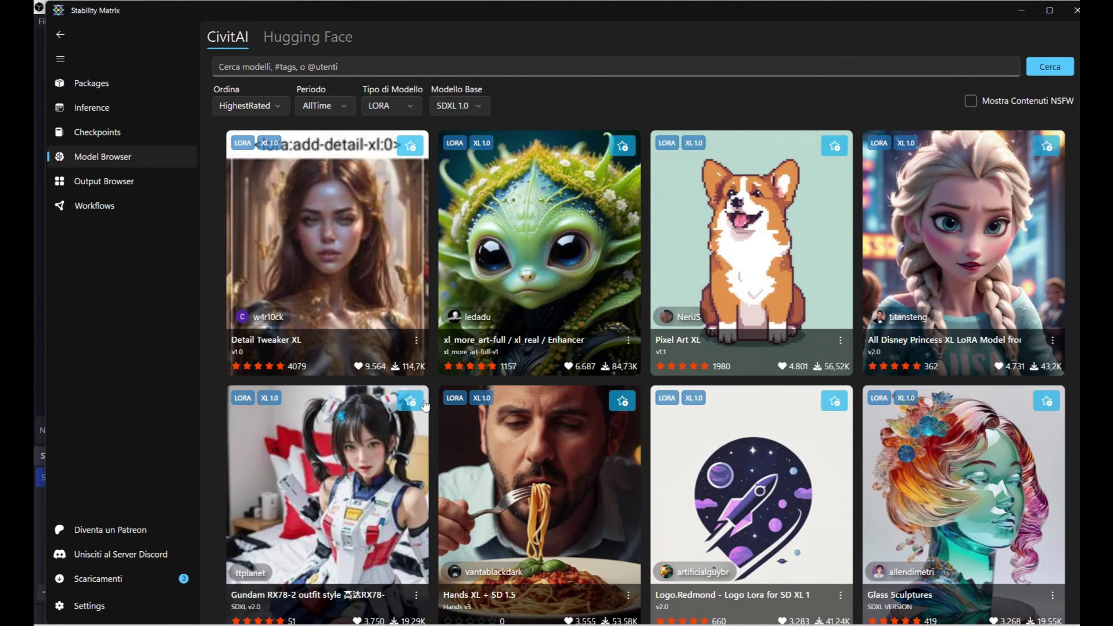
Step: Browse the highest-rated SDXL 1.0 LoRAs available from CivitAI in the Model Browser
{"action": "scroll", "coordinate": [433, 398], "scroll_direction": "down", "scroll_amount": 3}
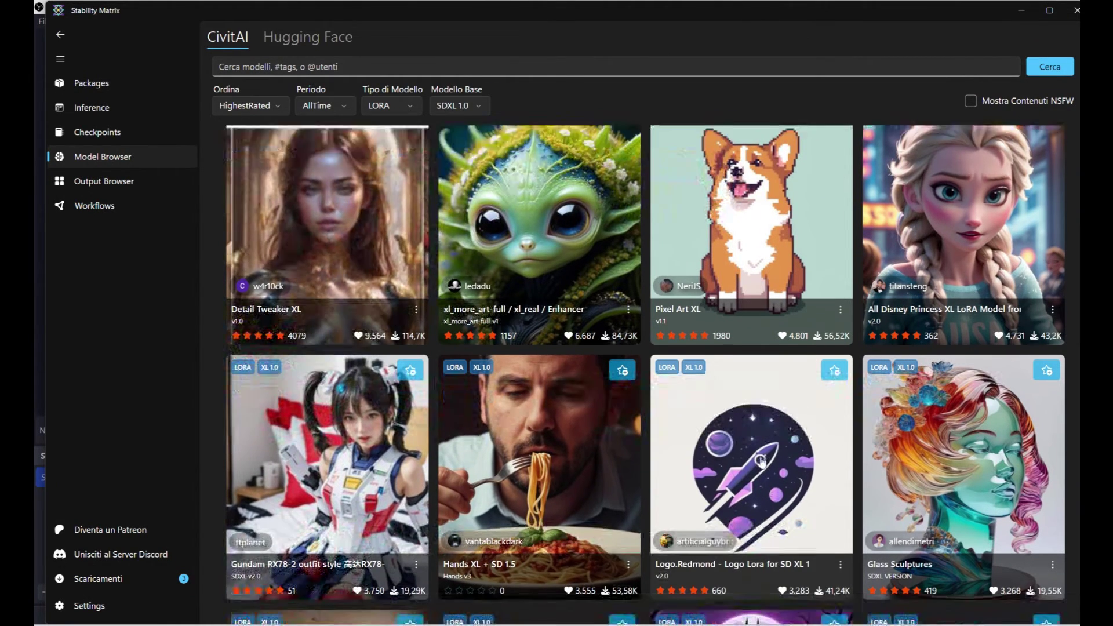
{"action": "scroll", "coordinate": [759, 462], "scroll_direction": "down", "scroll_amount": 6}
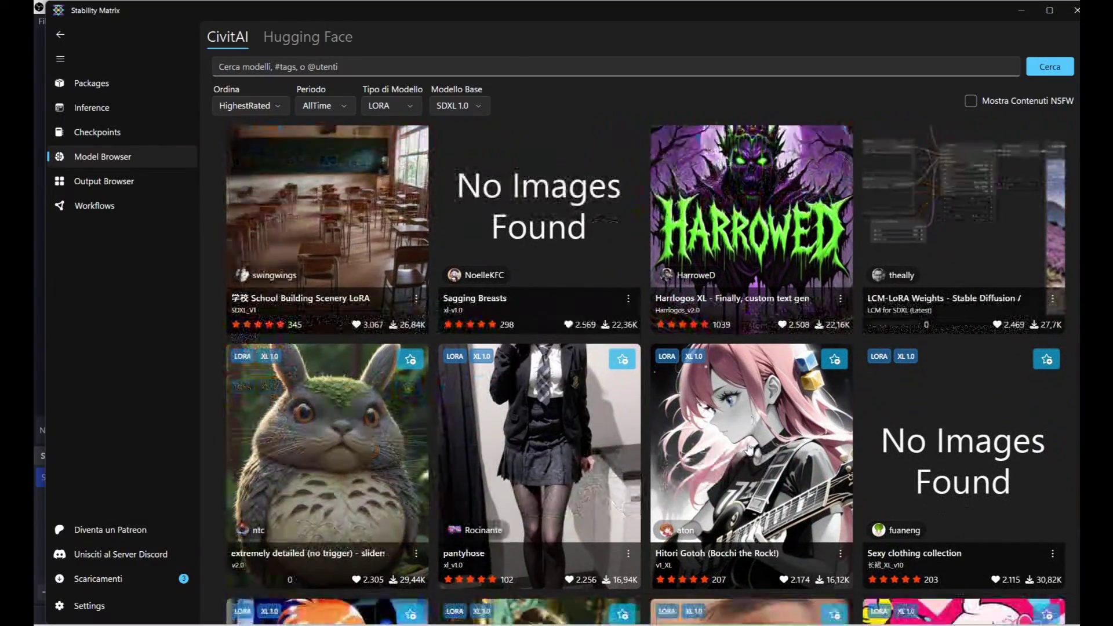
{"action": "scroll", "coordinate": [747, 442], "scroll_direction": "down", "scroll_amount": 5}
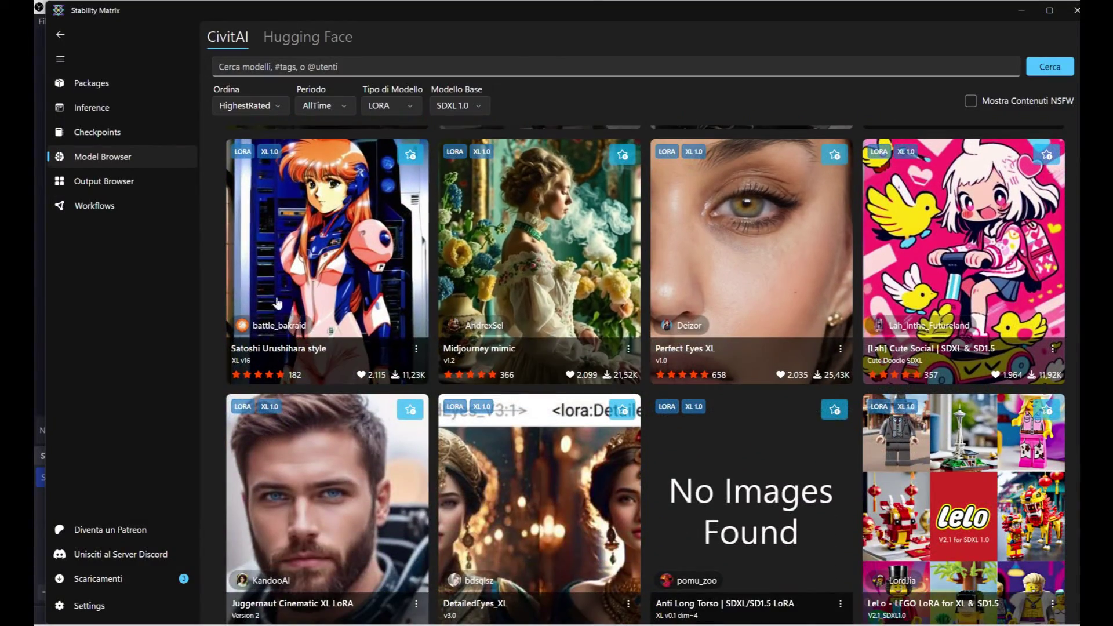
Step: Return to the installed models and copy the trigger words of the Arcane Ruins XL LoRA
{"action": "left_click", "coordinate": [97, 133]}
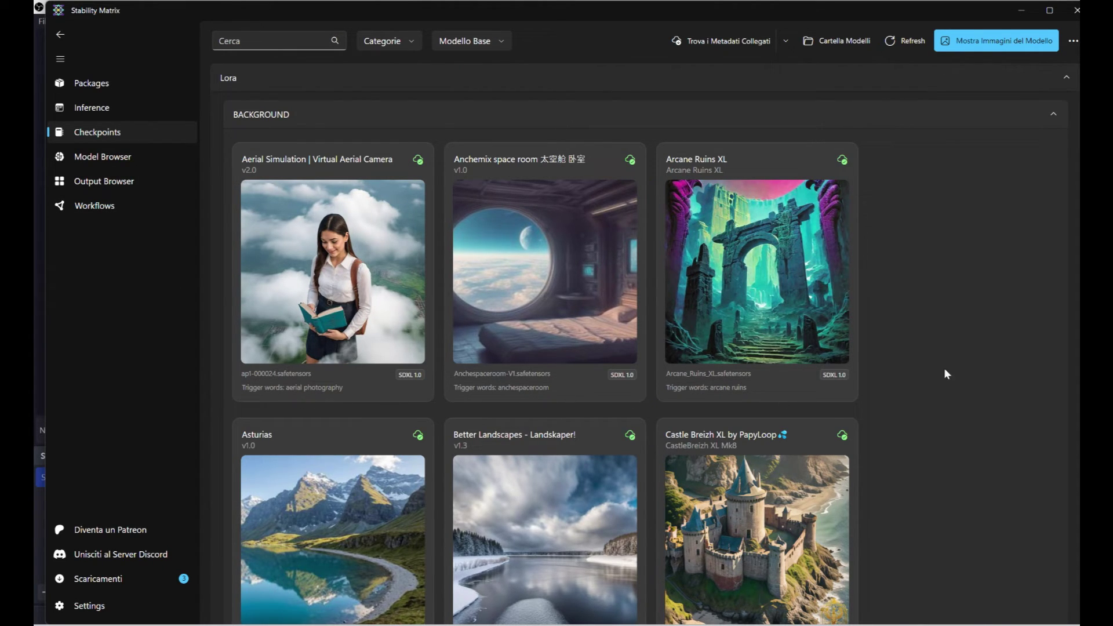
{"action": "right_click", "coordinate": [731, 387]}
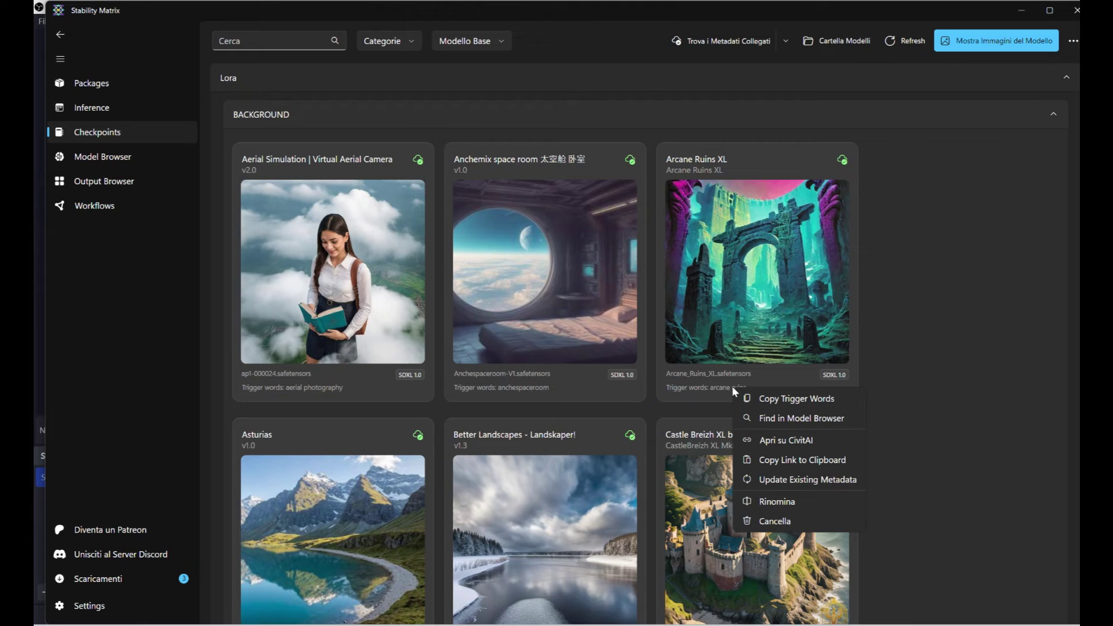
{"action": "left_click", "coordinate": [770, 399]}
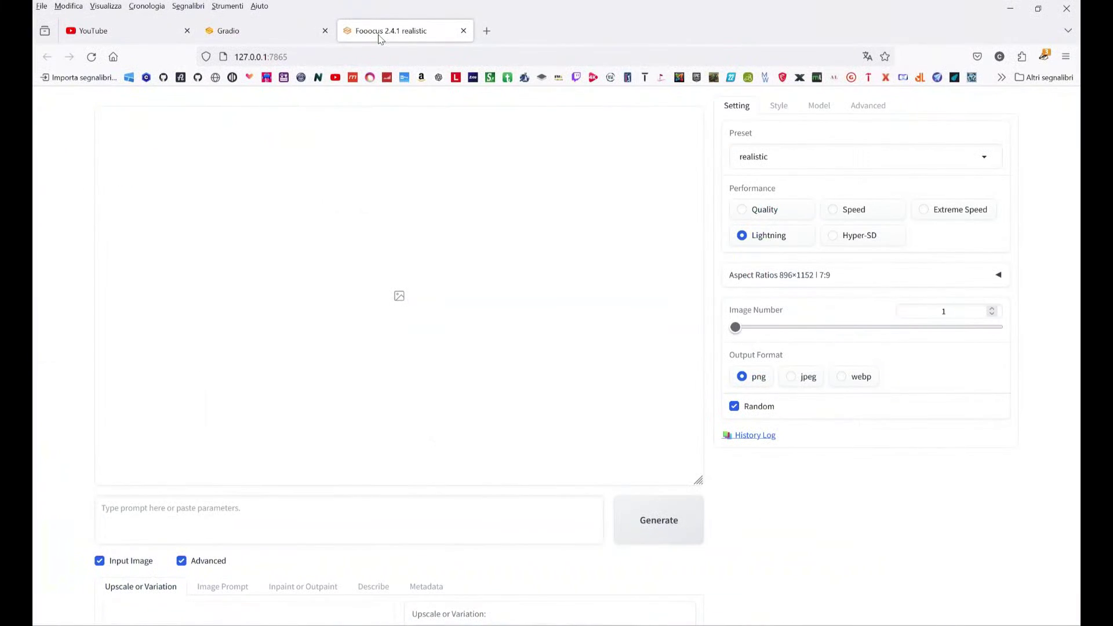
Step: Switch to Fooocus in the browser, paste the trigger words "arcane ruins" as the prompt, and generate the image
{"action": "right_click", "coordinate": [151, 510]}
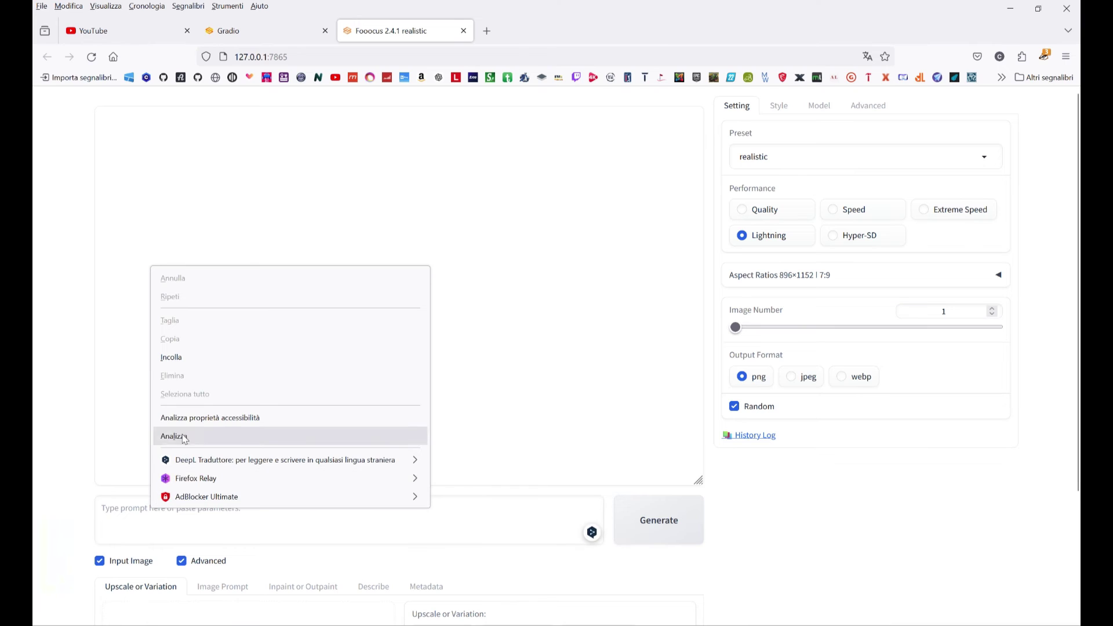
{"action": "left_click", "coordinate": [174, 357]}
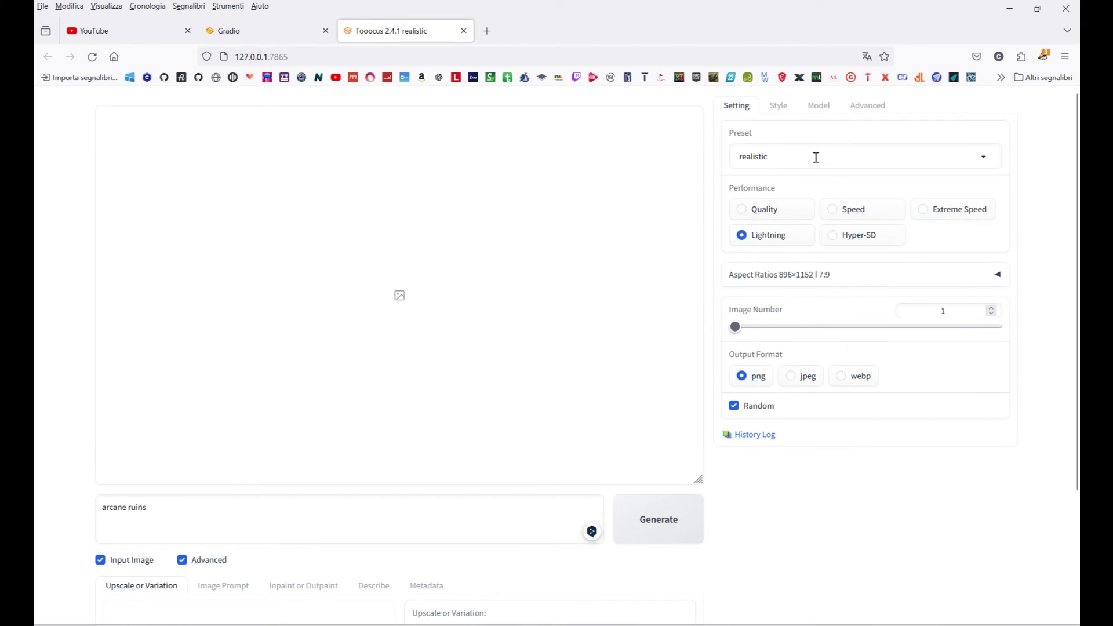
{"action": "left_click", "coordinate": [819, 106]}
{"action": "left_click", "coordinate": [655, 522]}
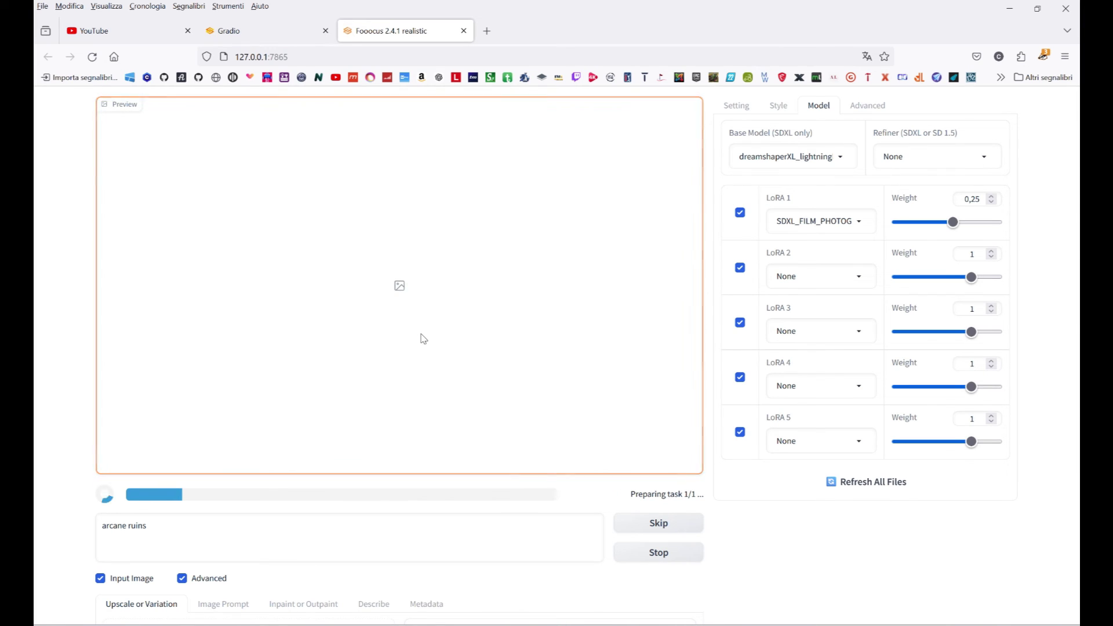
{"action": "left_click", "coordinate": [375, 288]}
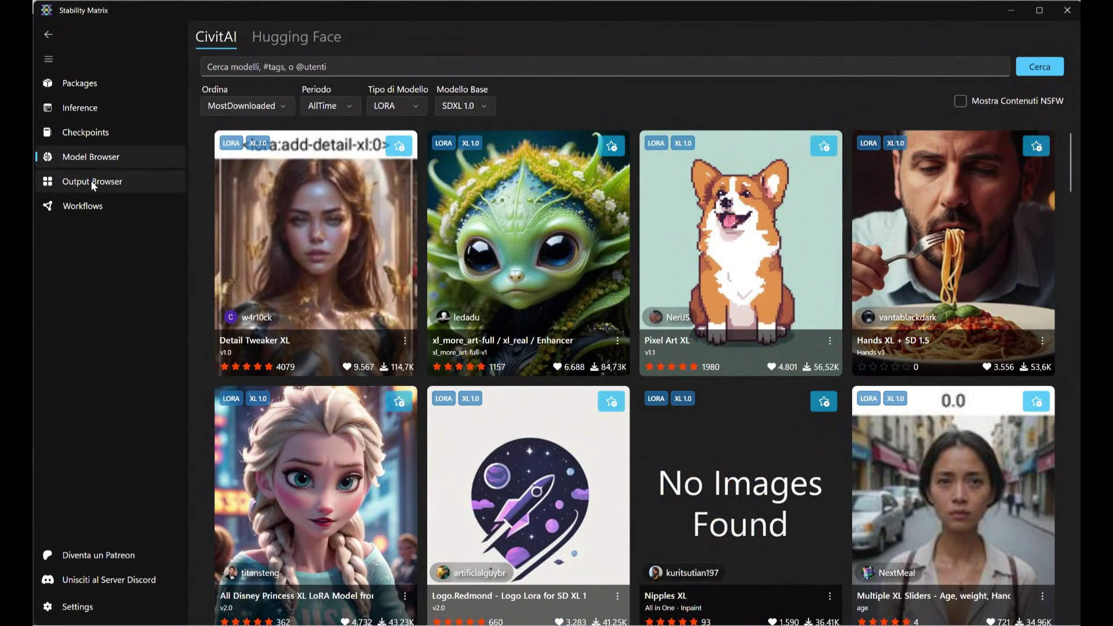
Step: Browse the generated Fooocus images in Stability Matrix's Output Browser and open the last dated output folder
{"action": "left_click", "coordinate": [93, 183]}
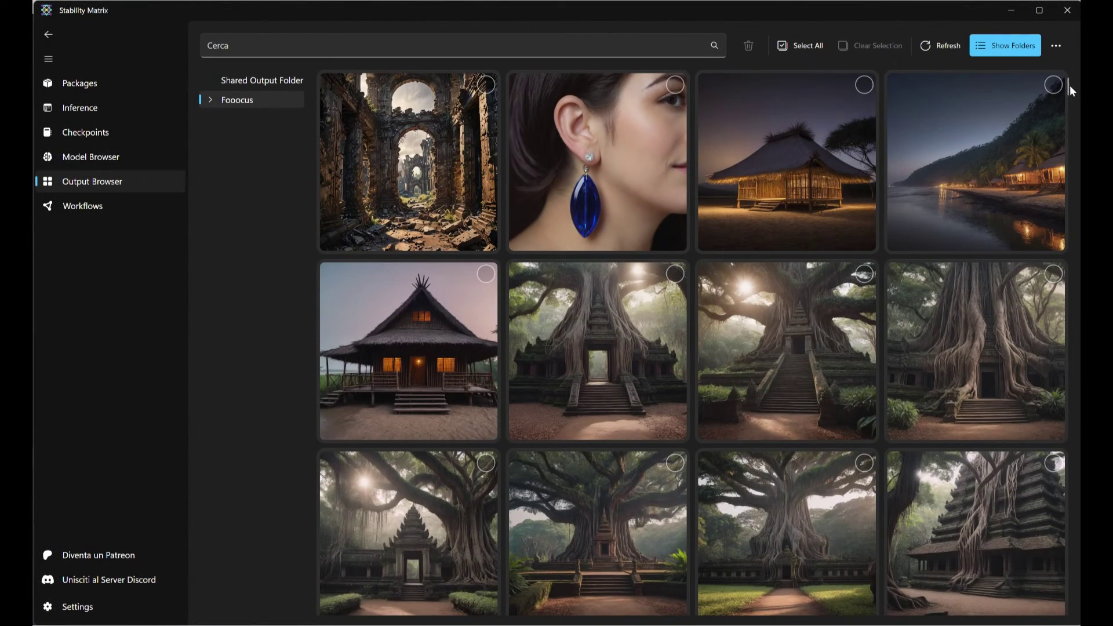
{"action": "left_click_drag", "start_coordinate": [1070, 85], "coordinate": [1071, 110]}
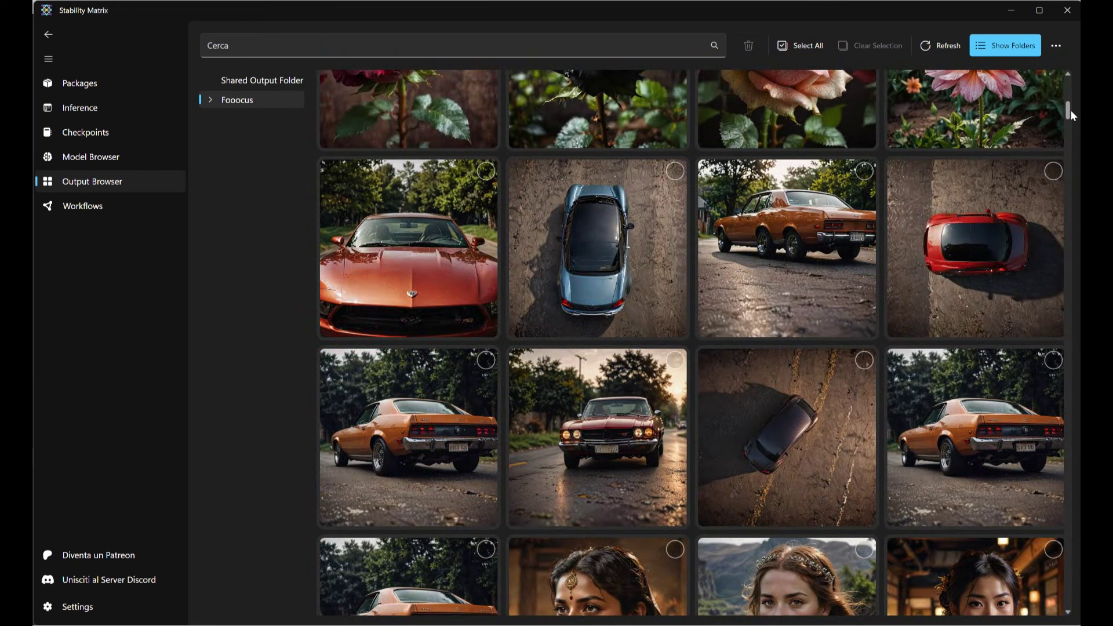
{"action": "left_click", "coordinate": [211, 101]}
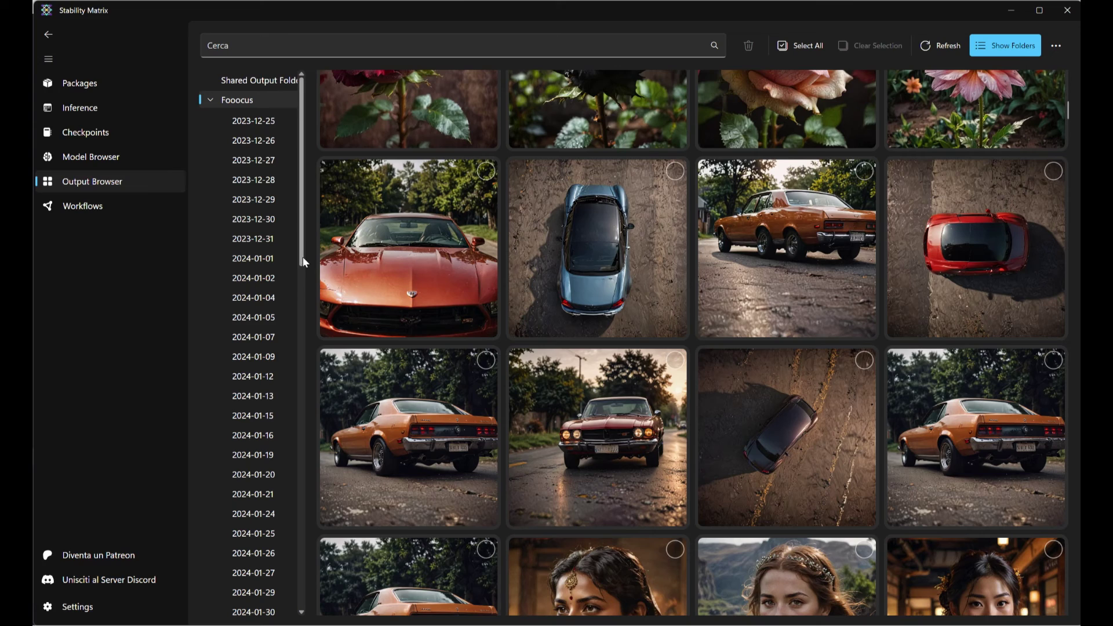
{"action": "left_click_drag", "start_coordinate": [302, 257], "coordinate": [309, 615]}
{"action": "left_click", "coordinate": [269, 603]}
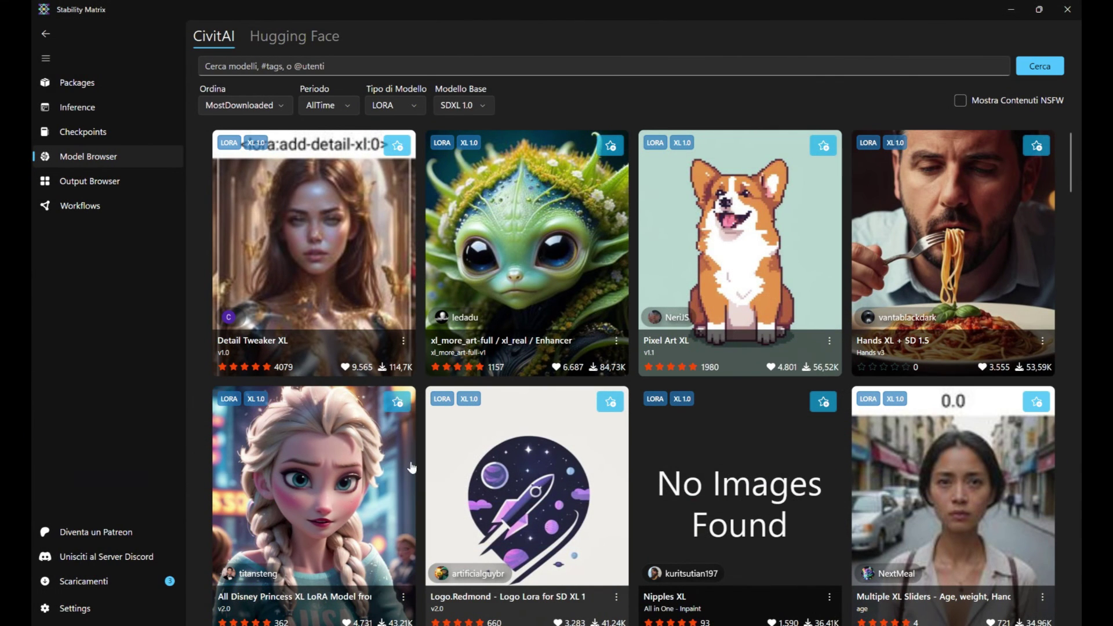
Step: Open the account settings in Stability Matrix and start connecting the CivitAI integration
{"action": "left_click", "coordinate": [78, 610]}
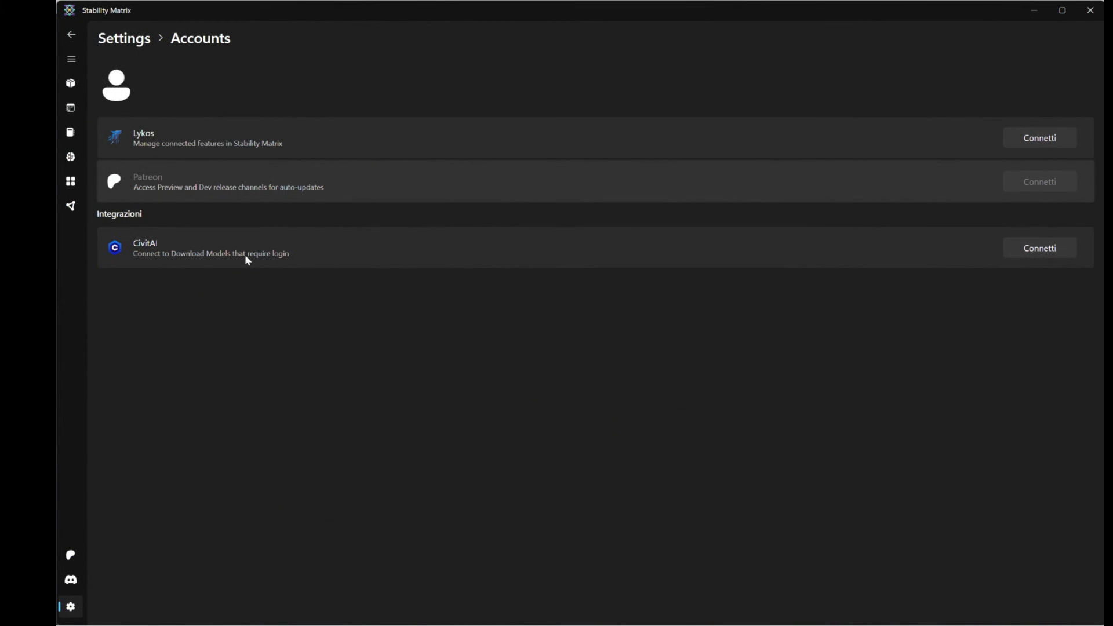
{"action": "left_click", "coordinate": [1033, 248]}
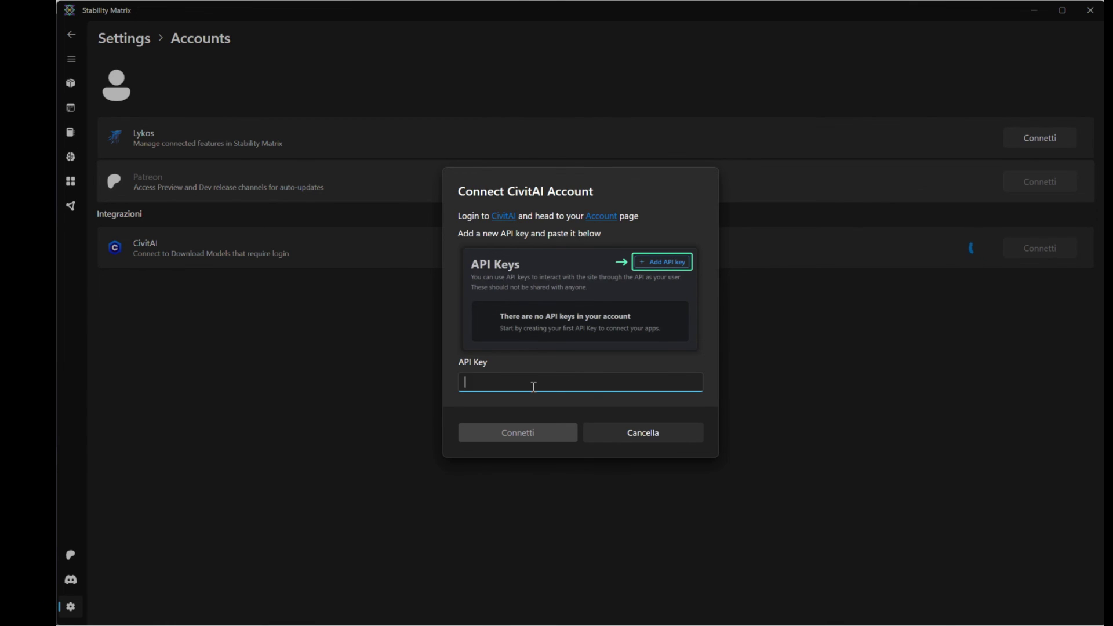
Step: Switch to the CivitAI website in the browser and open the account settings of the signed-in user
{"action": "left_click", "coordinate": [1036, 108]}
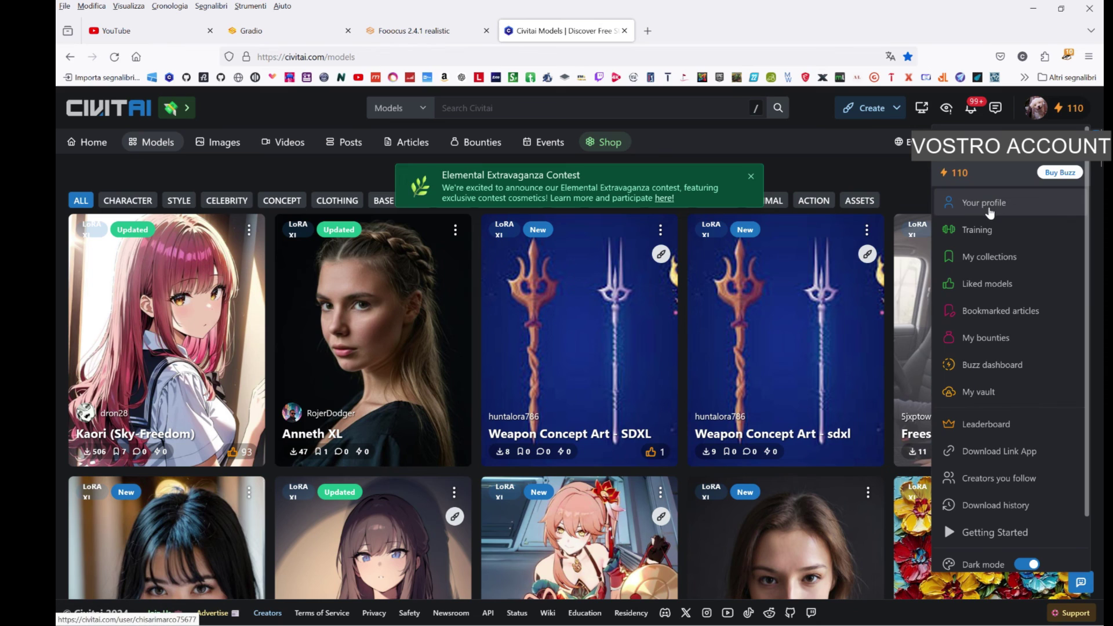
{"action": "left_click", "coordinate": [990, 213]}
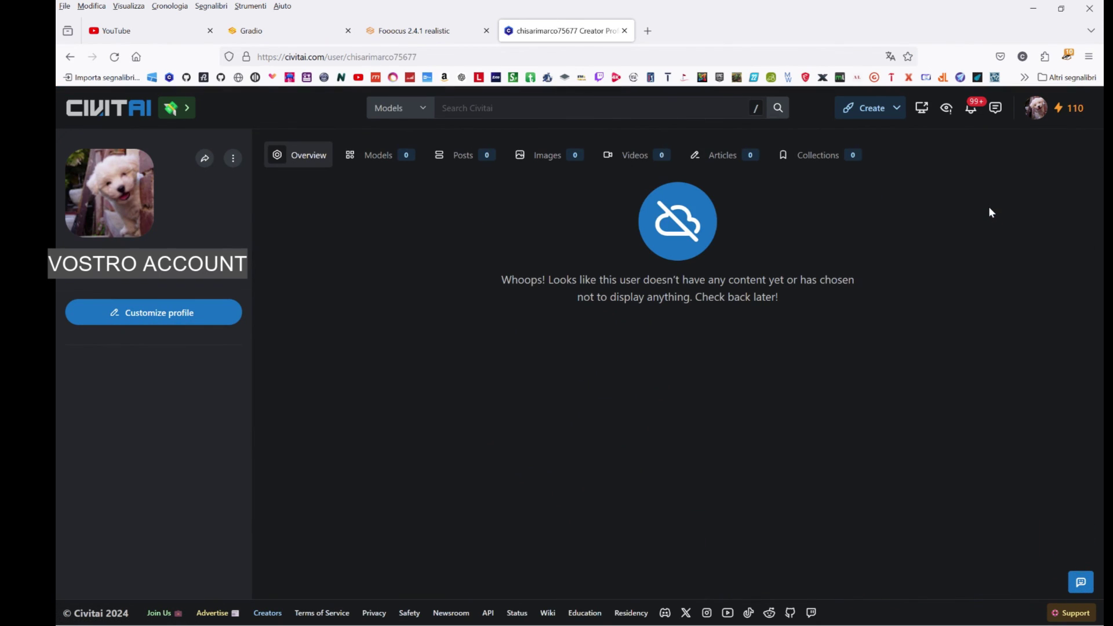
{"action": "left_click", "coordinate": [1035, 108]}
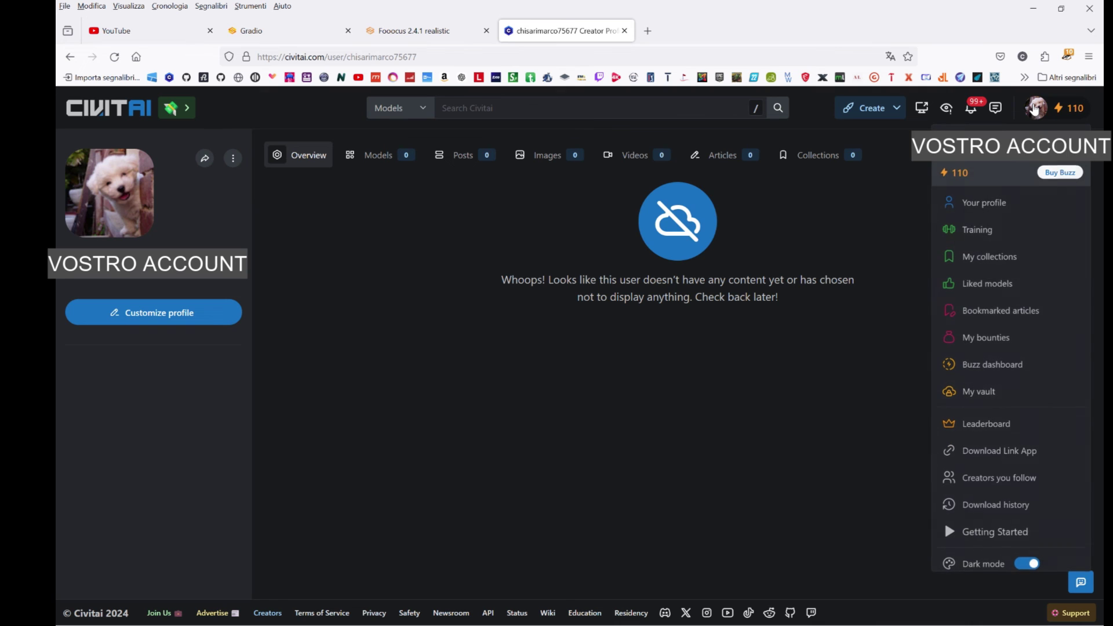
{"action": "scroll", "coordinate": [1004, 359], "scroll_direction": "down", "scroll_amount": 1}
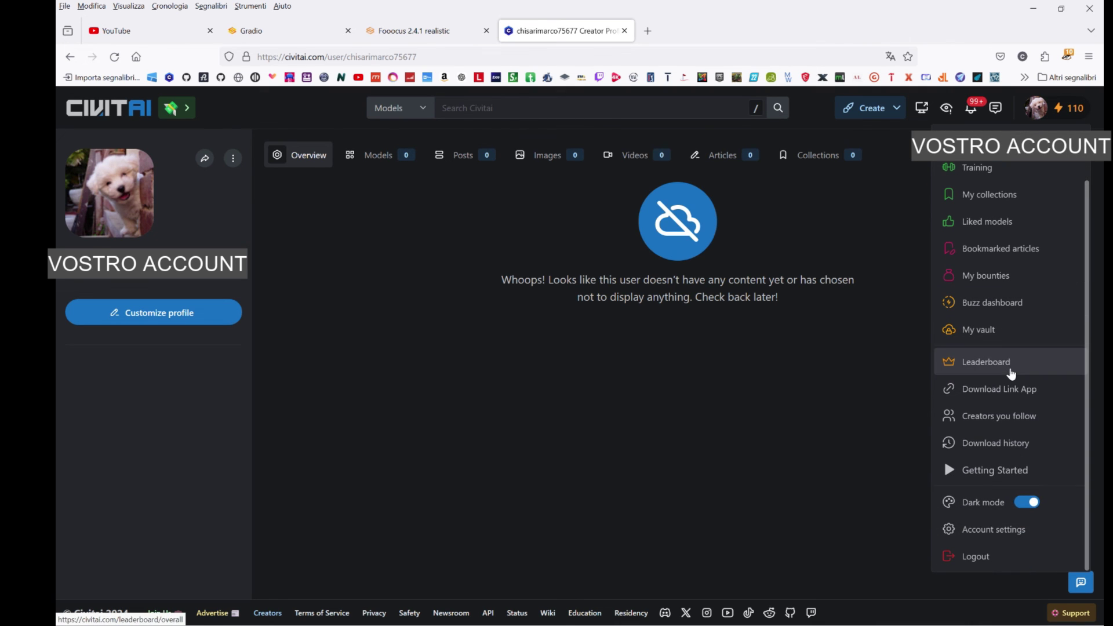
{"action": "left_click", "coordinate": [984, 529]}
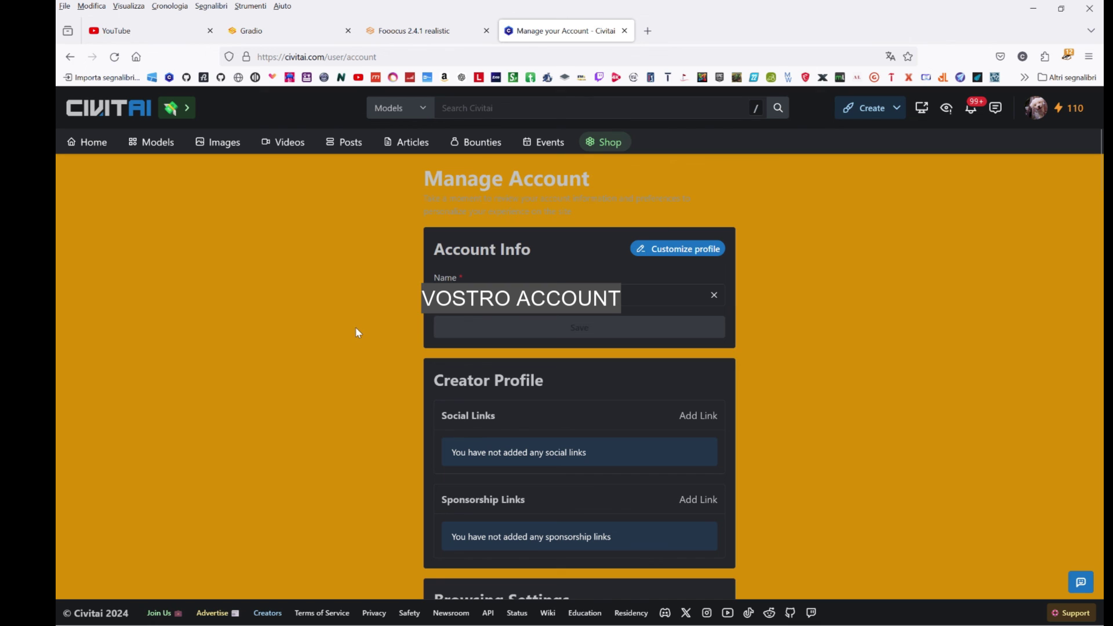
Step: Locate the API Keys section on CivitAI's Manage Account page, below the notification settings
{"action": "scroll", "coordinate": [356, 332], "scroll_direction": "down", "scroll_amount": 8}
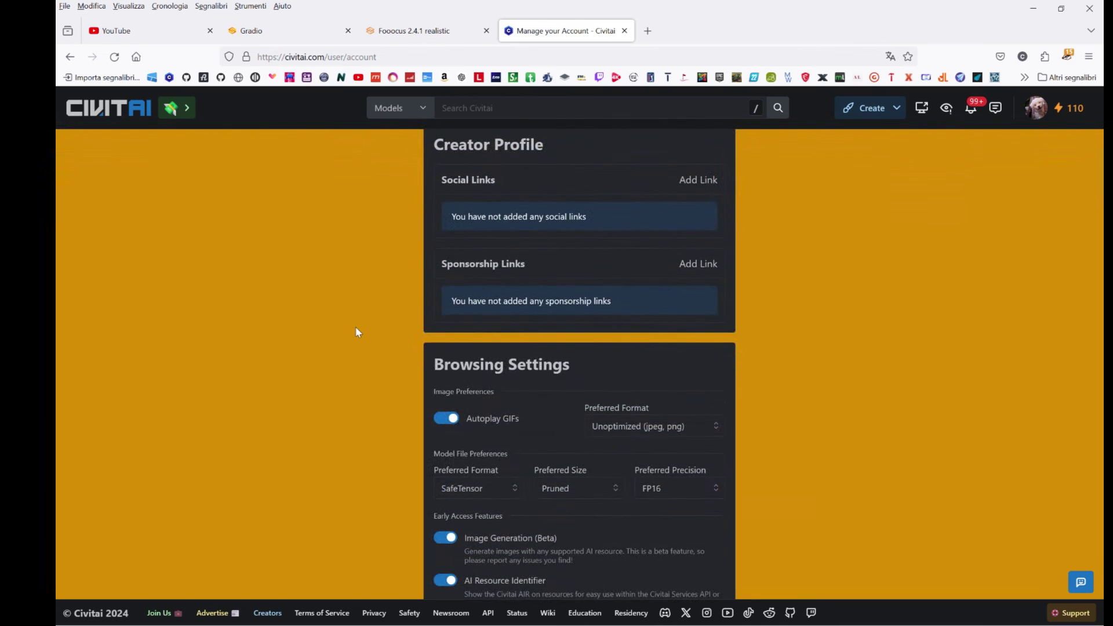
{"action": "scroll", "coordinate": [356, 328], "scroll_direction": "down", "scroll_amount": 9}
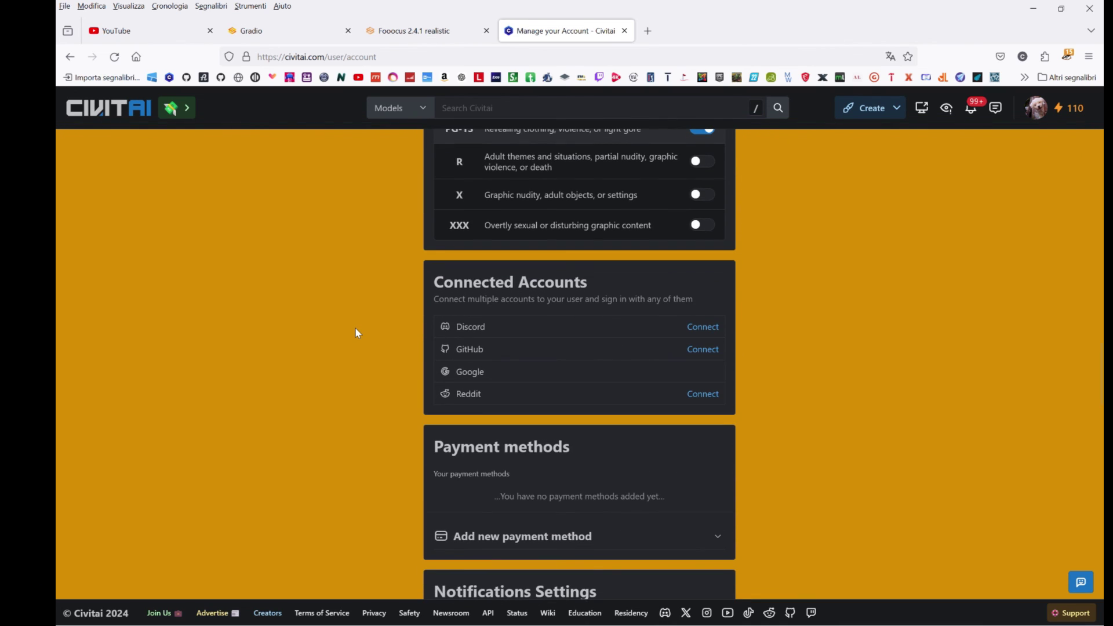
{"action": "scroll", "coordinate": [356, 329], "scroll_direction": "down", "scroll_amount": 4}
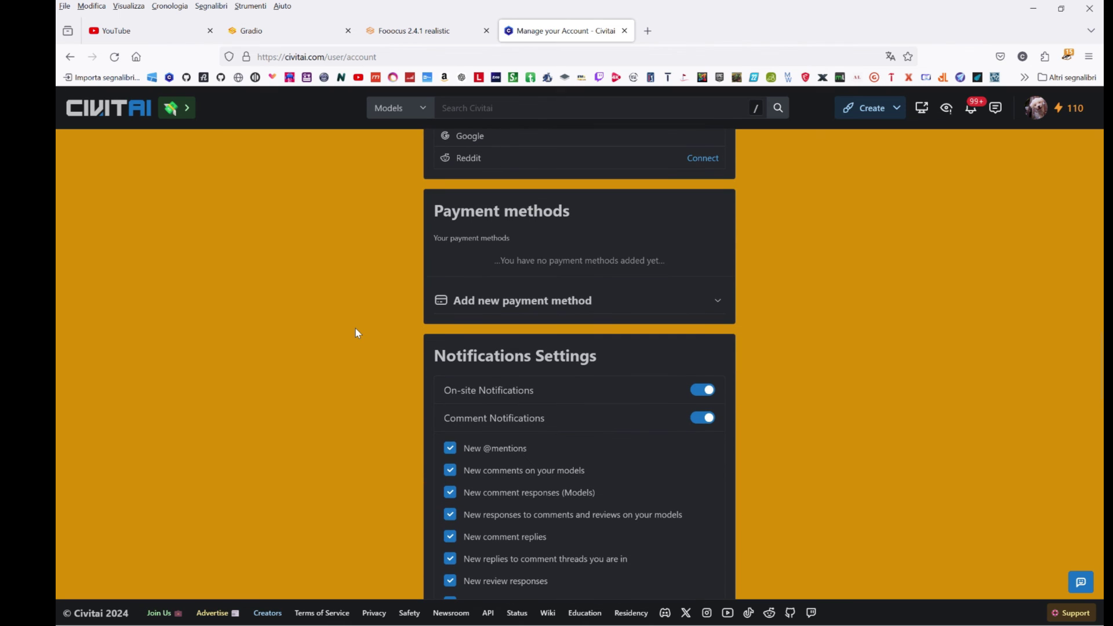
{"action": "scroll", "coordinate": [356, 329], "scroll_direction": "down", "scroll_amount": 4}
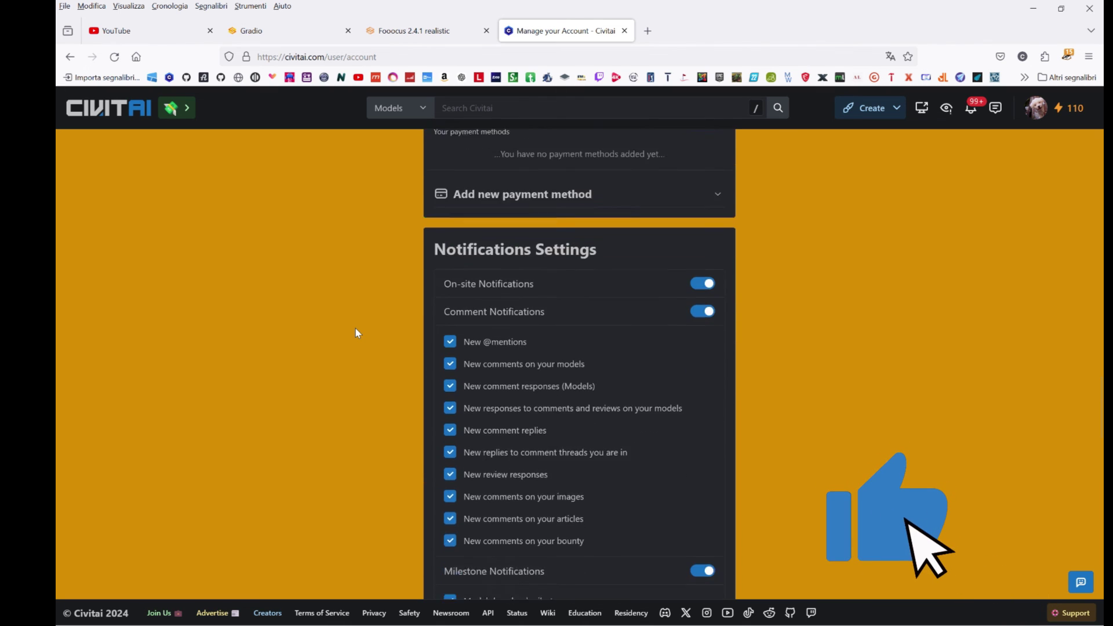
{"action": "scroll", "coordinate": [356, 328], "scroll_direction": "down", "scroll_amount": 4}
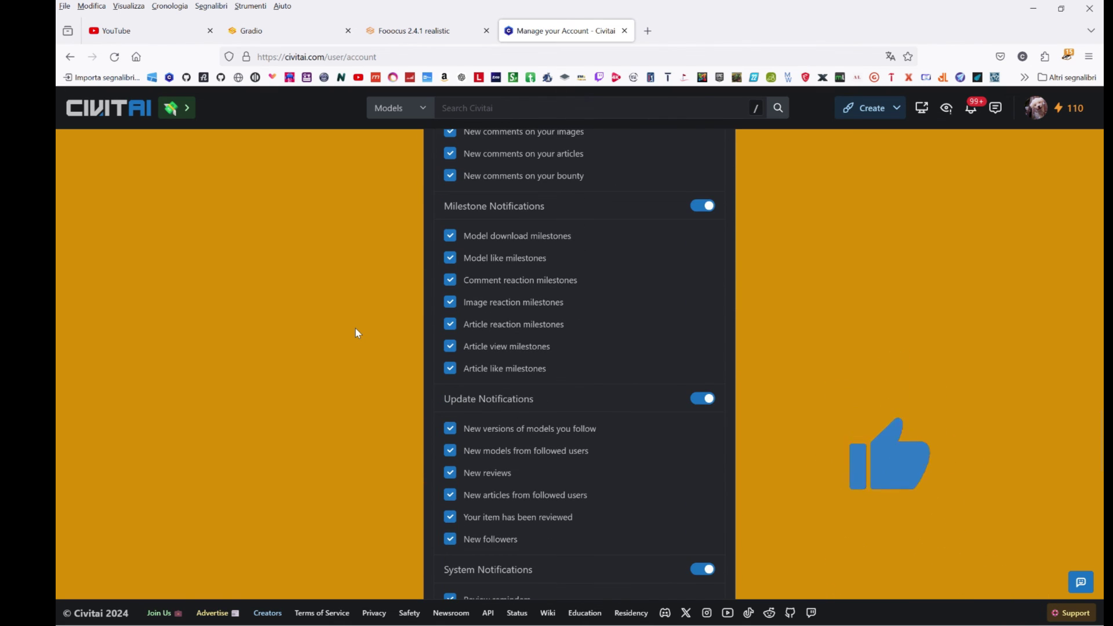